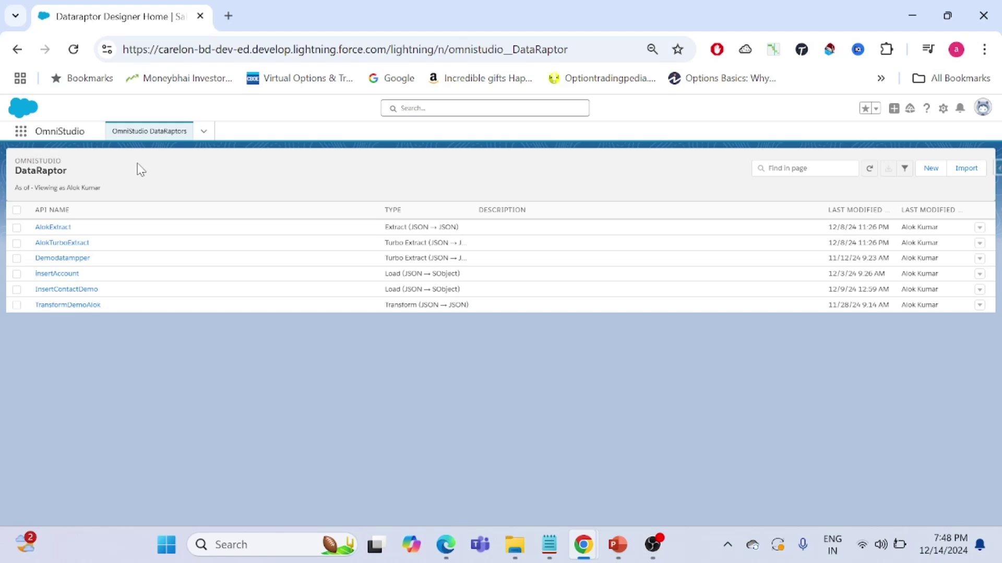
pyautogui.click(21, 132)
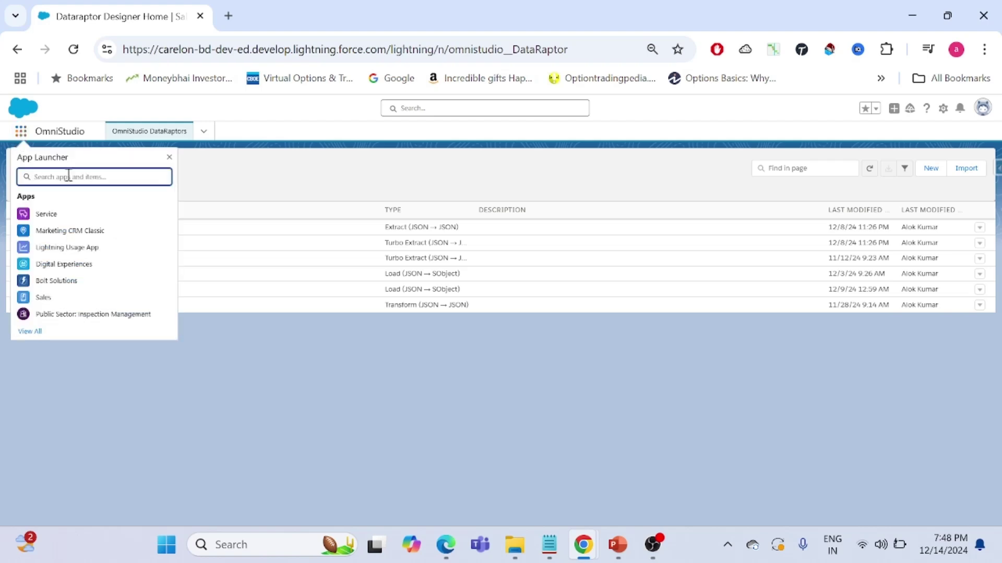
pyautogui.write('omni')
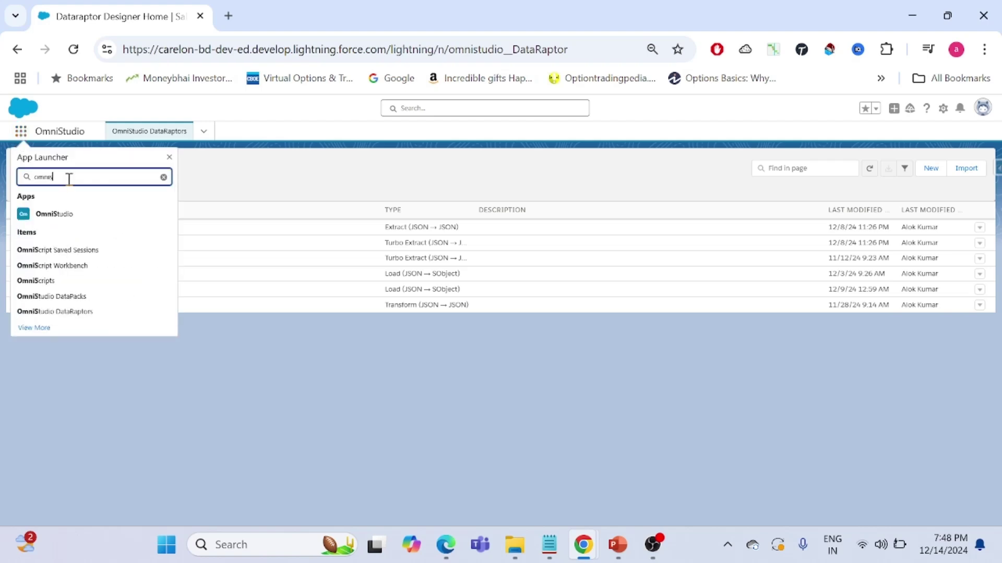
pyautogui.click(266, 173)
pyautogui.click(169, 157)
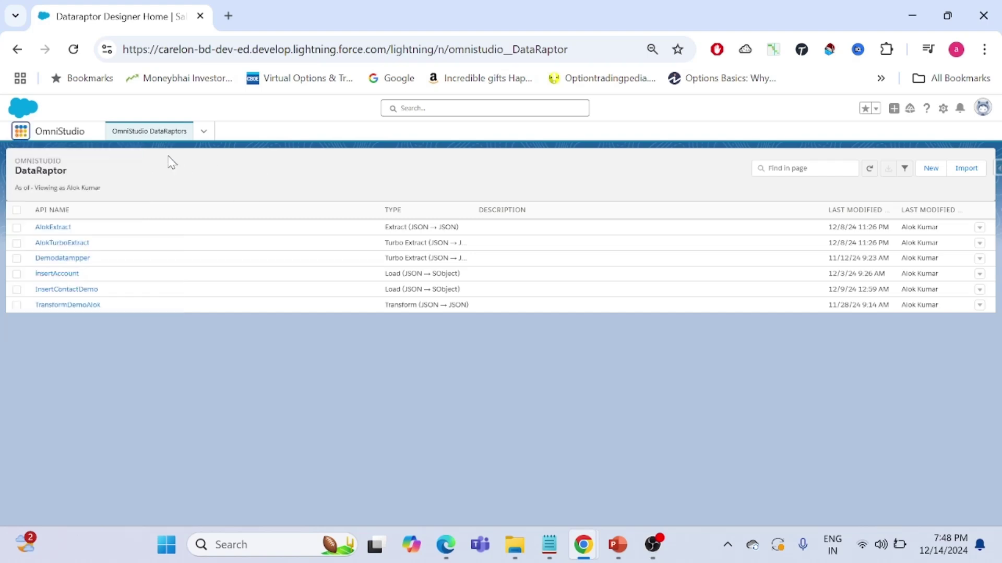
pyautogui.click(204, 132)
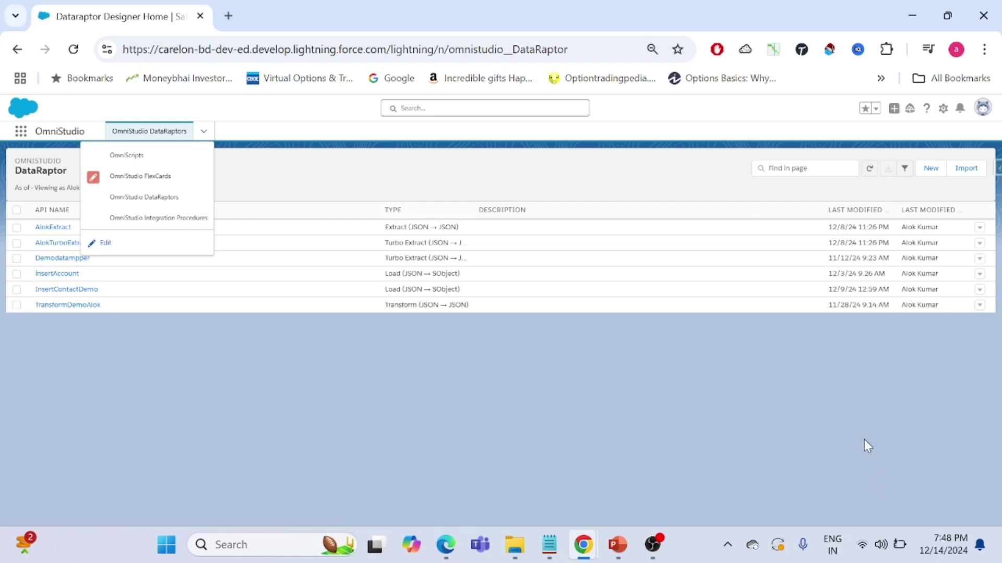
pyautogui.click(211, 133)
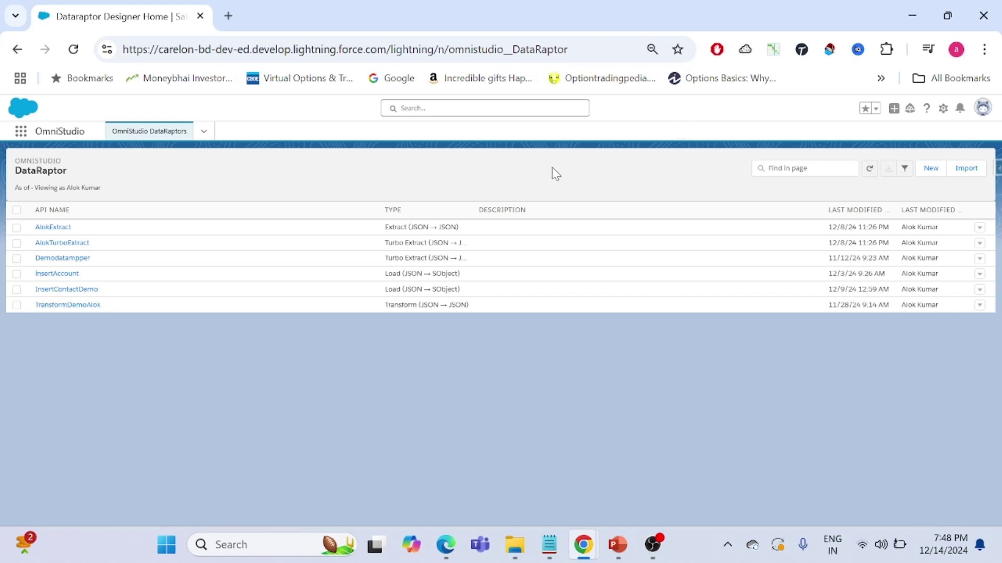
# Start a new DataRaptor named Technogeeksfdc_TurboExtract with the interface type Turbo Extract
pyautogui.click(931, 169)
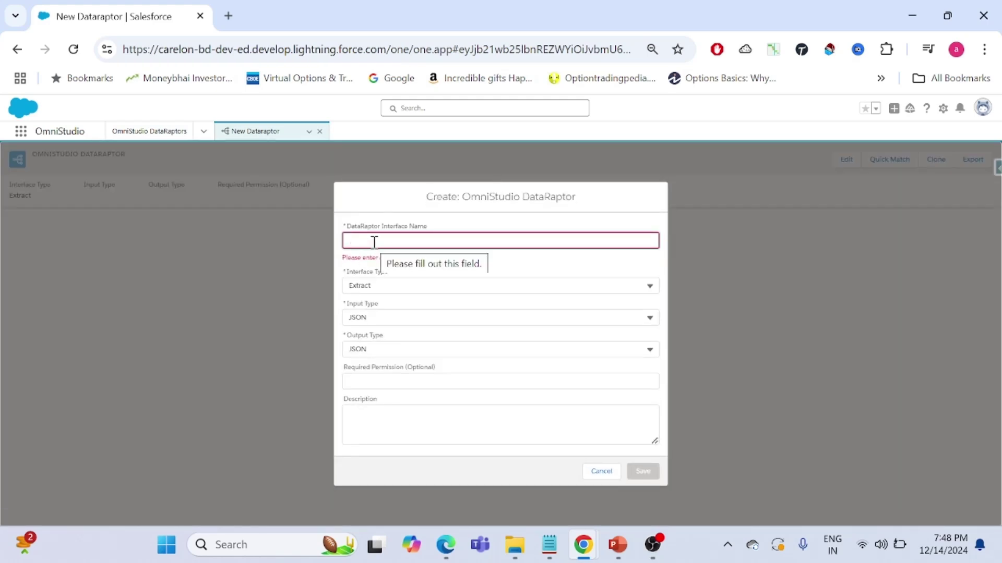
pyautogui.write('T')
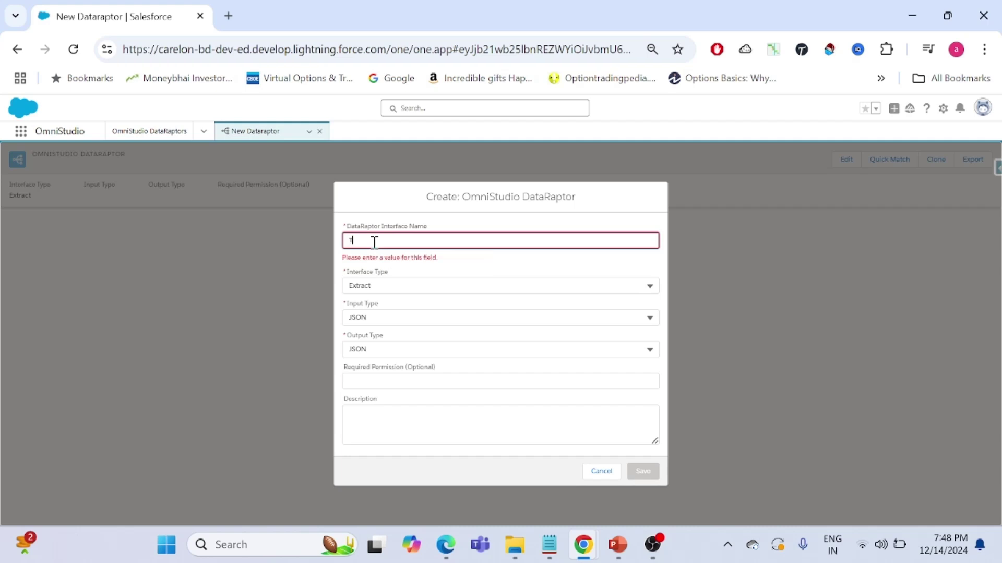
pyautogui.write('echnogeeksfdc')
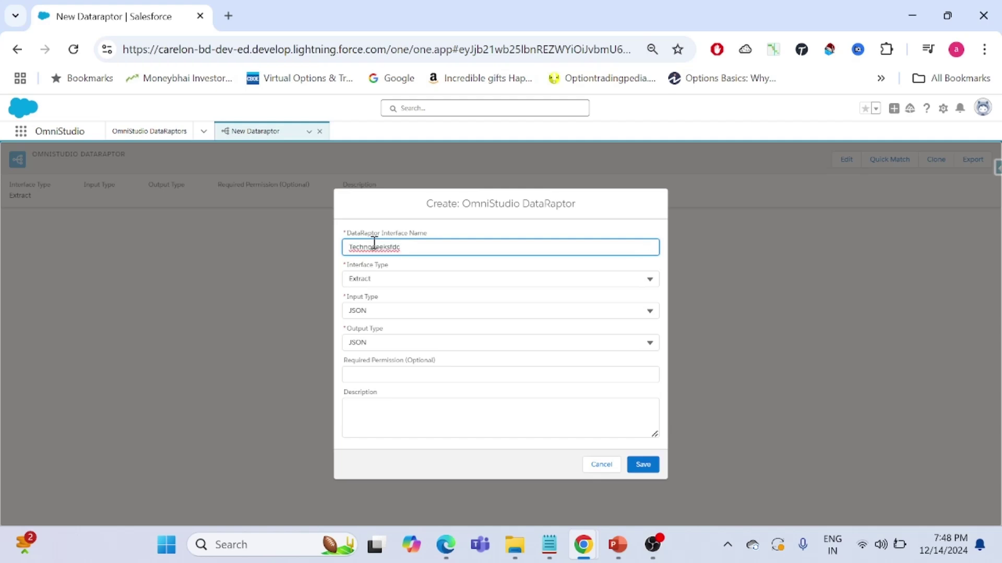
pyautogui.write('_TurboExtract')
pyautogui.click(404, 282)
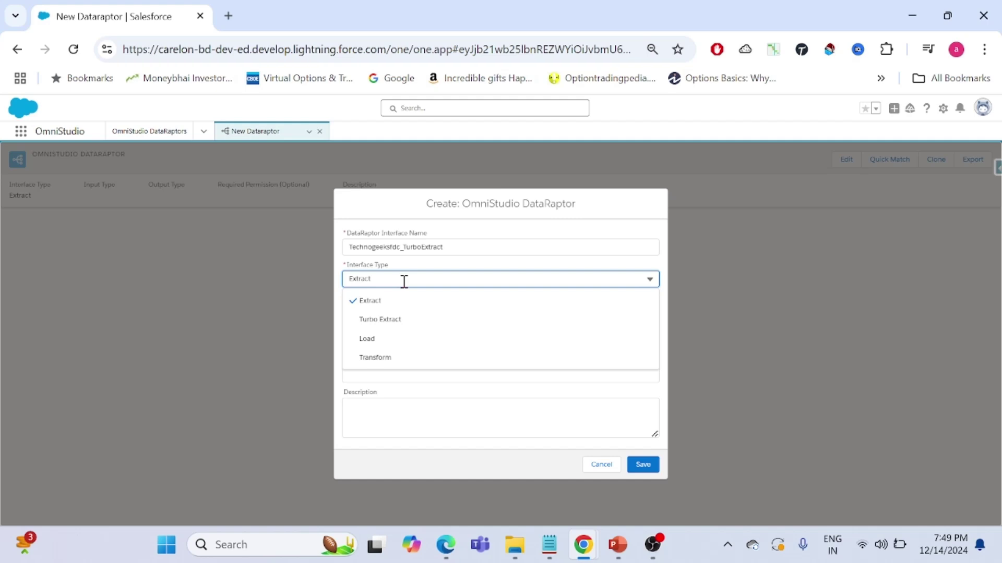
pyautogui.click(391, 320)
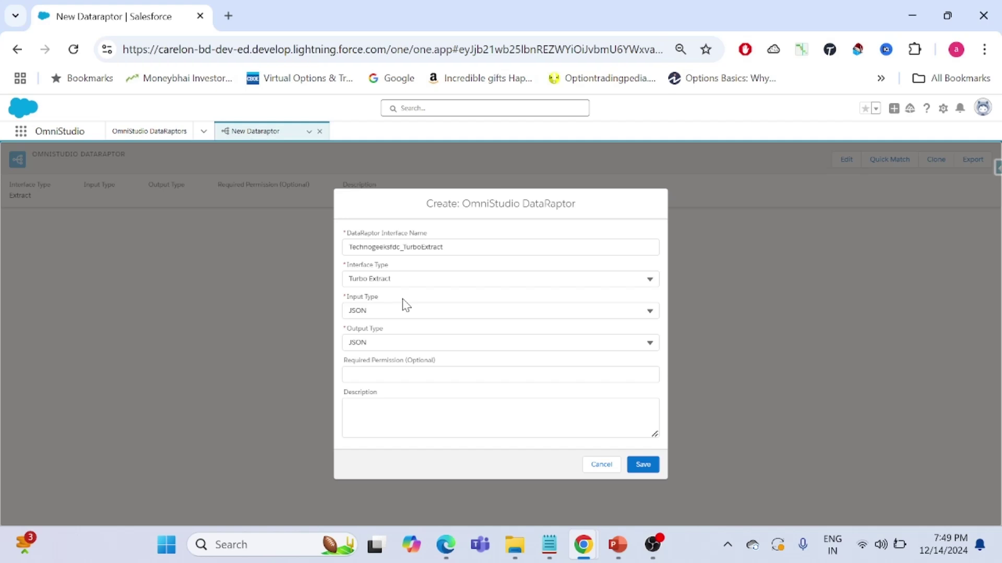
# Keep JSON as both the input and output type, leave the required permission empty, and save the new DataRaptor
pyautogui.click(397, 312)
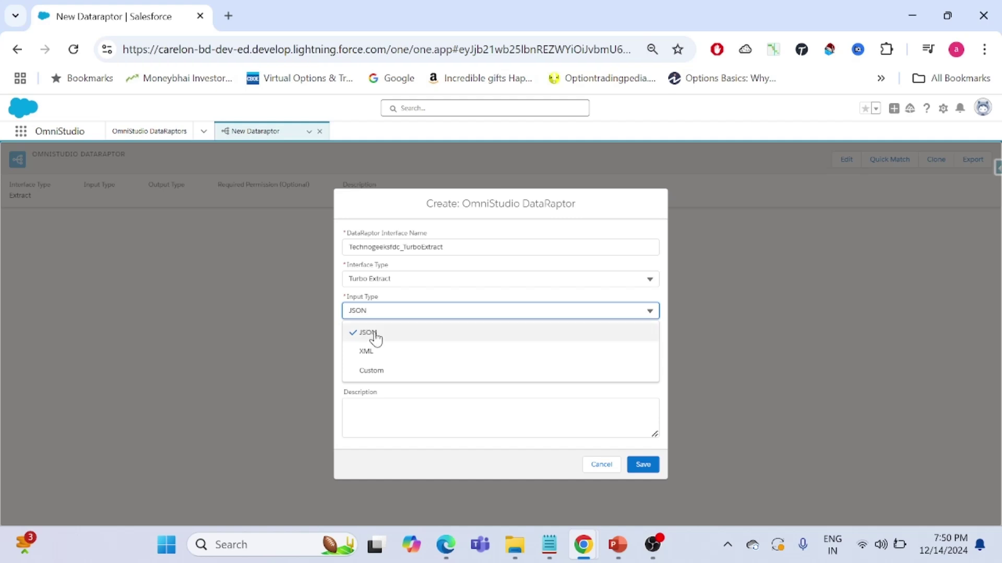
pyautogui.click(429, 301)
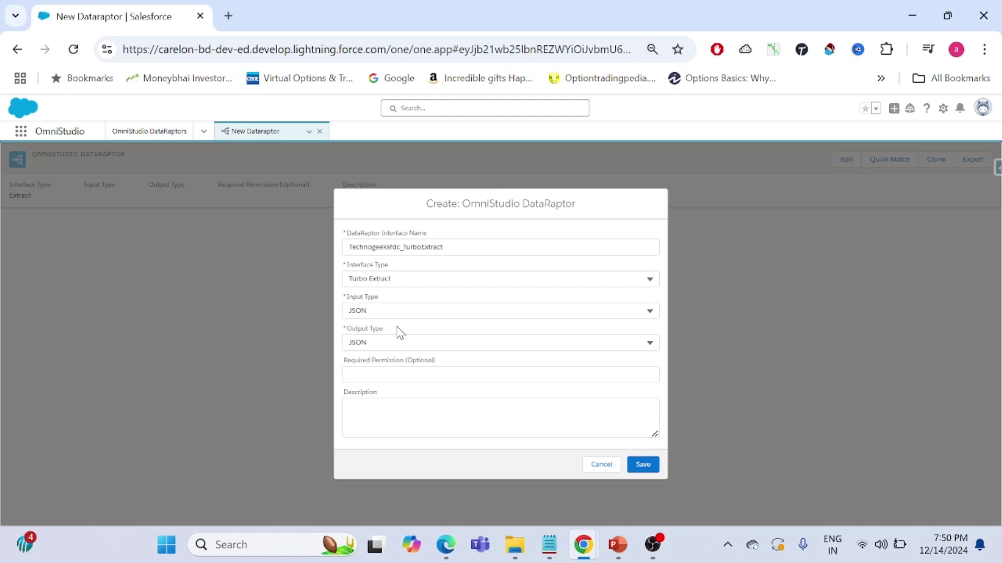
pyautogui.click(382, 342)
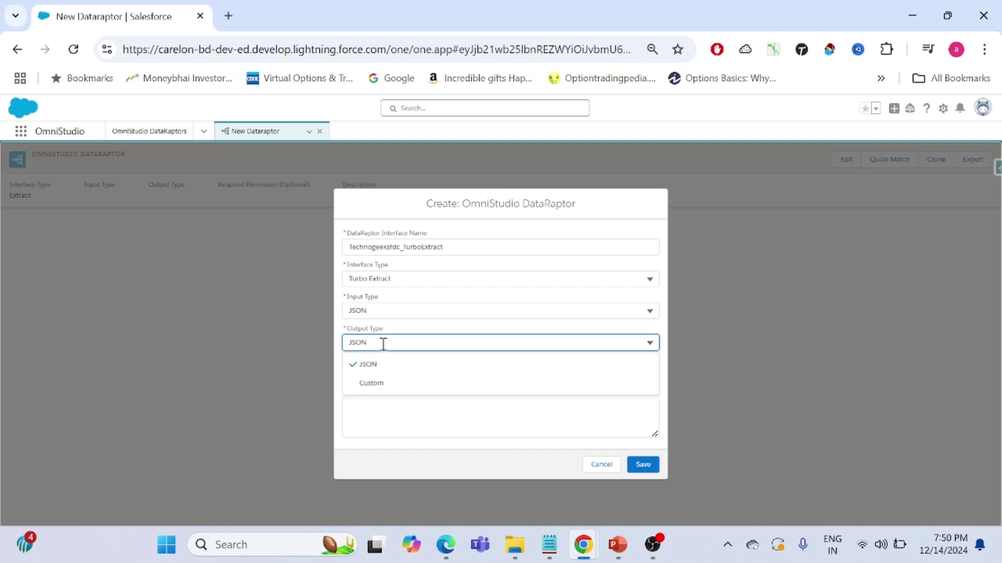
pyautogui.click(411, 337)
pyautogui.click(461, 375)
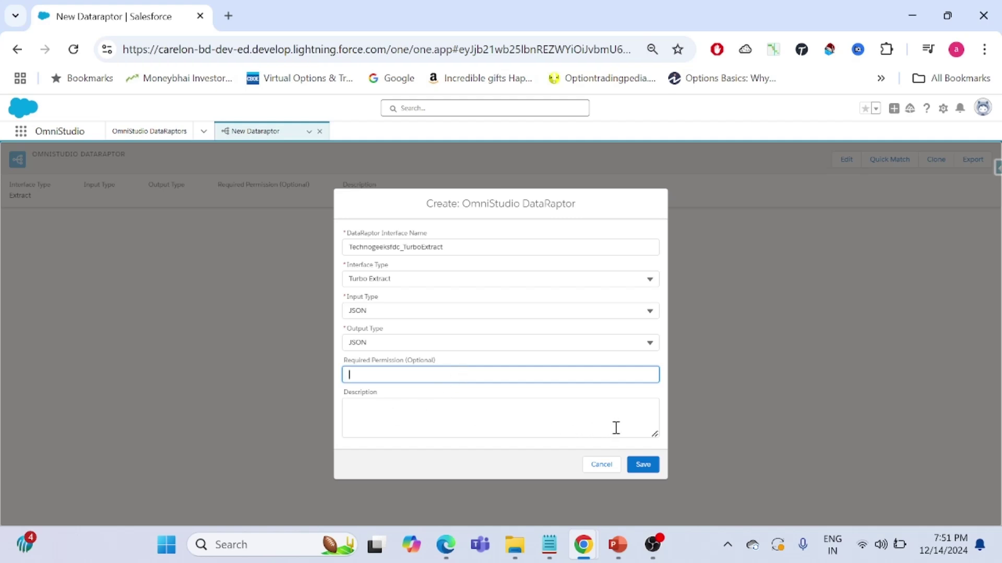
pyautogui.click(650, 467)
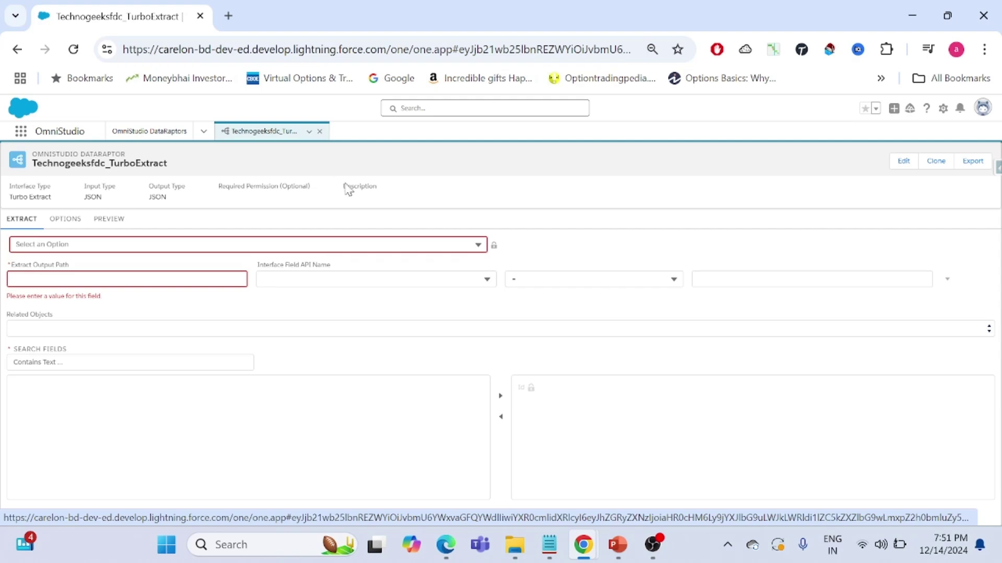
# Choose Account as the object to extract in the Technogeeksfdc_TurboExtract DataRaptor
pyautogui.click(272, 250)
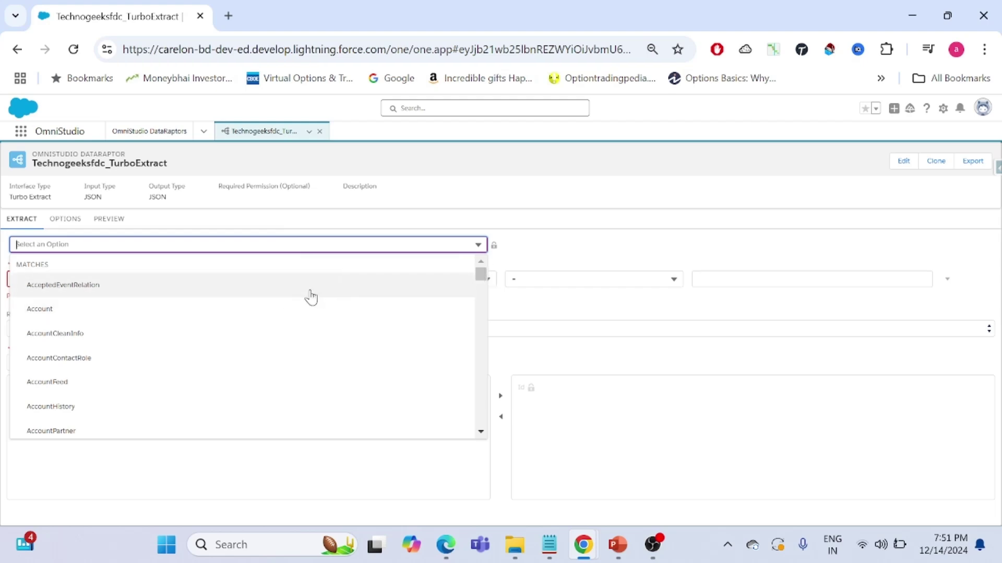
pyautogui.click(296, 309)
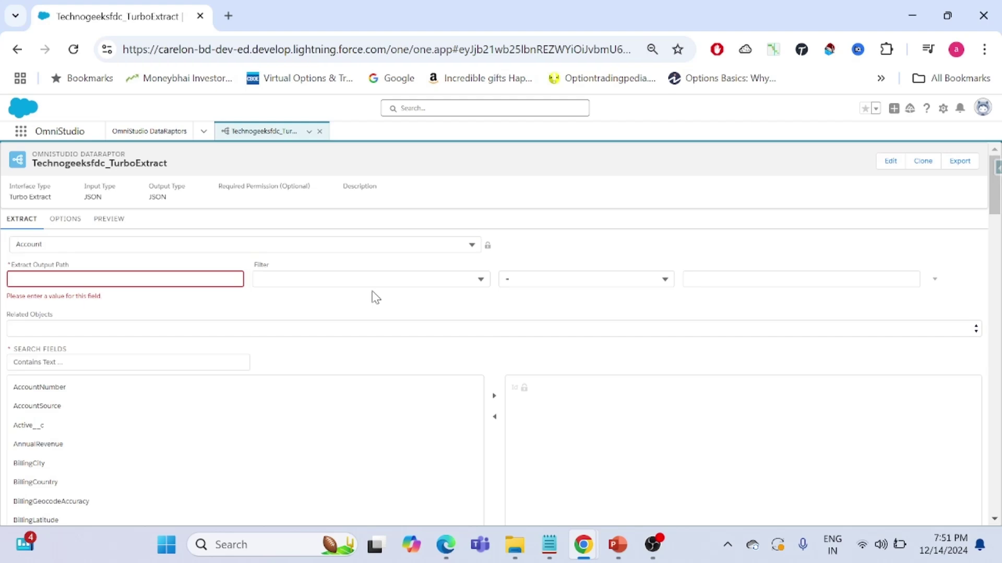
pyautogui.click(144, 276)
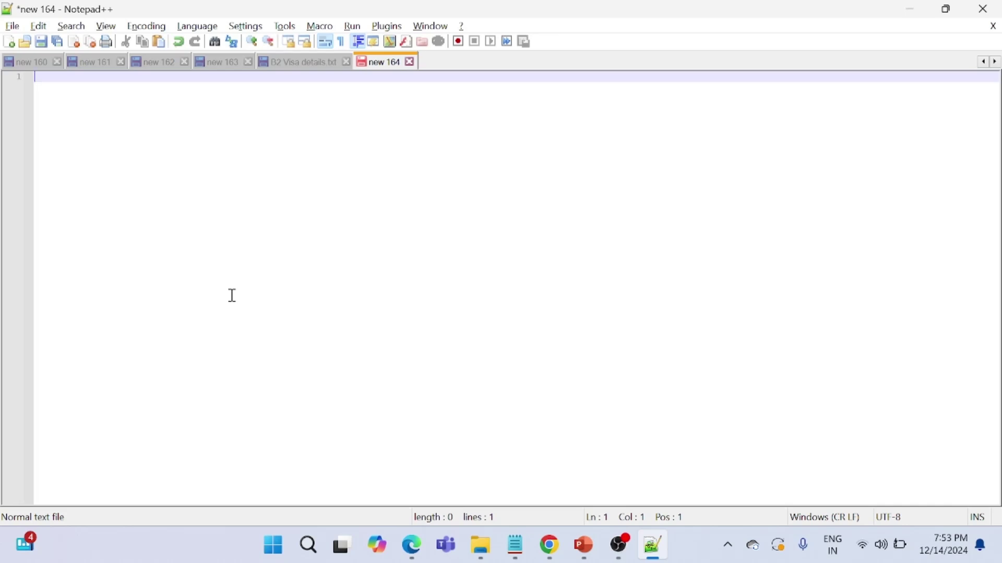
# In the blank Notepad++ document, write a multi-line sample JSON object containing the pair "key1":"value1"
pyautogui.write('{}')
pyautogui.press('Return')
pyautogui.press('Return')
pyautogui.press('Return')
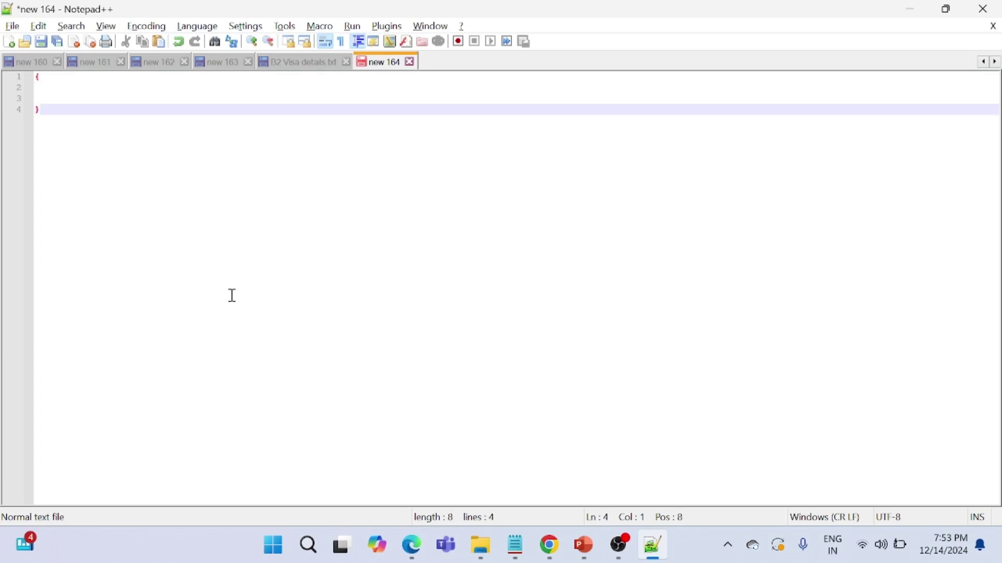
pyautogui.press('Up')
pyautogui.press('Up')
pyautogui.press('Tab')
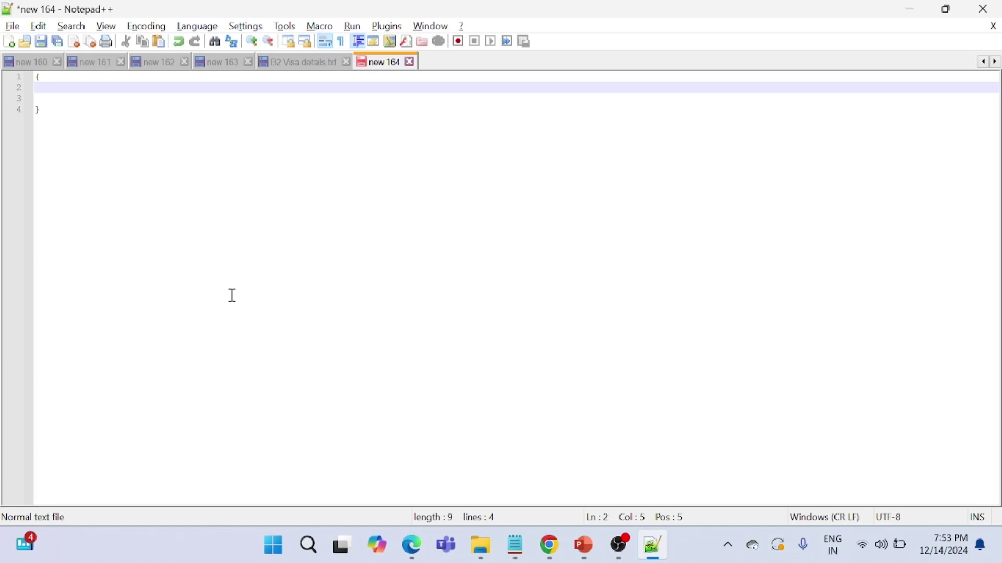
pyautogui.write('"keya')
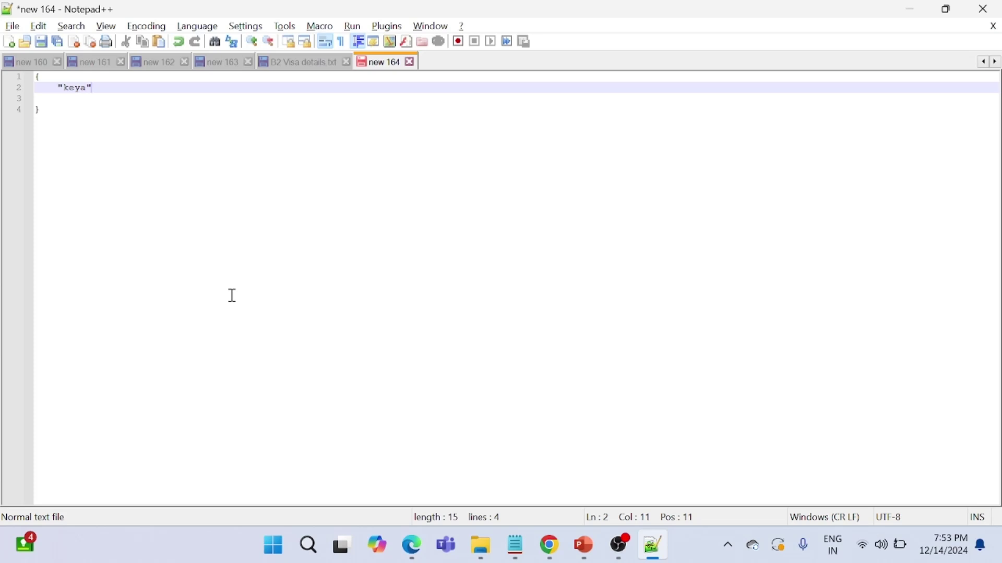
pyautogui.press('Left')
pyautogui.press('BackSpace')
pyautogui.write('1":"value1')
# Highlight key1 in the sample JSON, return to the DataRaptor in Chrome, and set its Extract Output Path to accountlist
pyautogui.hotkey('alt', 'Tab')
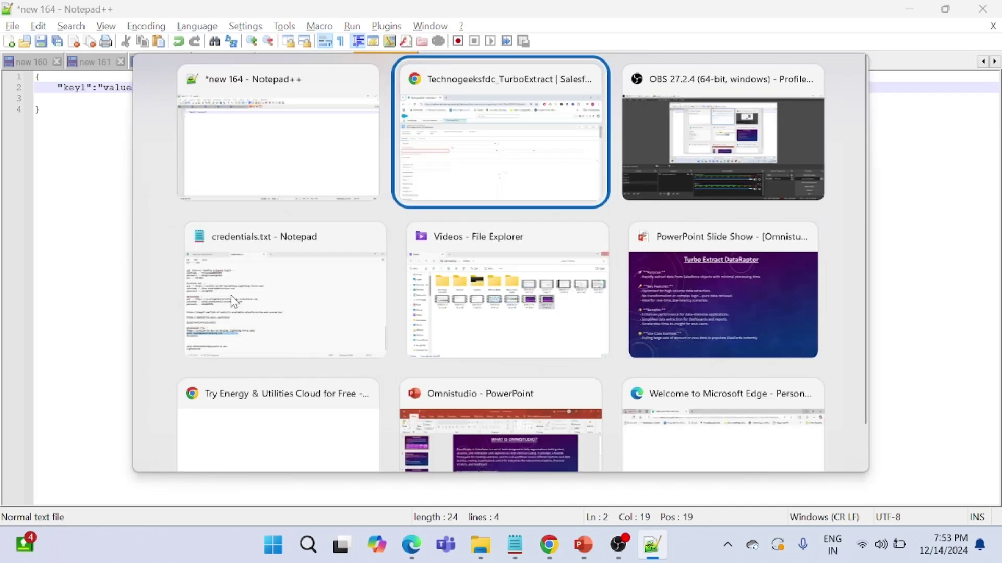
pyautogui.click(90, 280)
pyautogui.hotkey('alt', 'Tab')
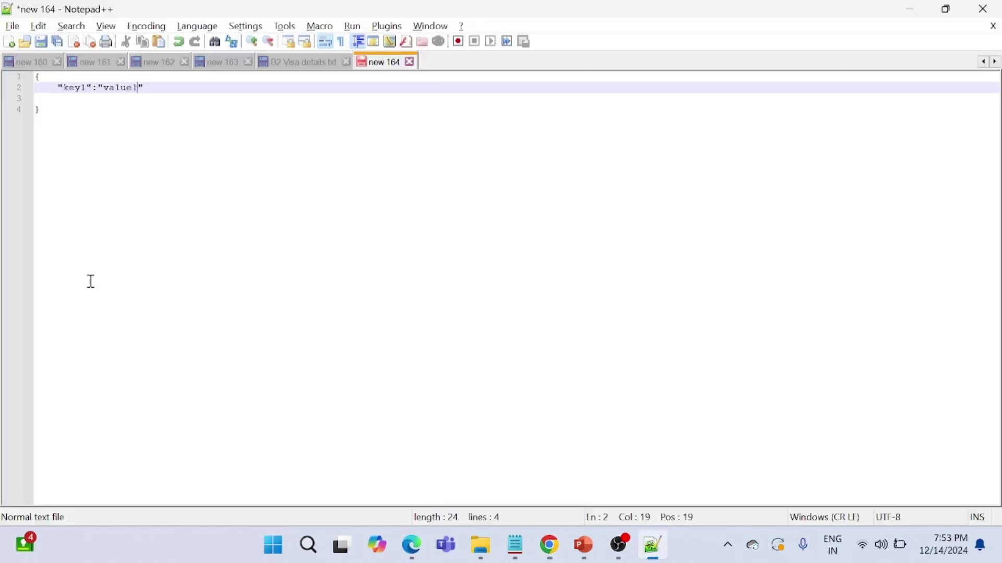
pyautogui.doubleClick(74, 90)
pyautogui.hotkey('alt', 'Tab')
pyautogui.click(39, 277)
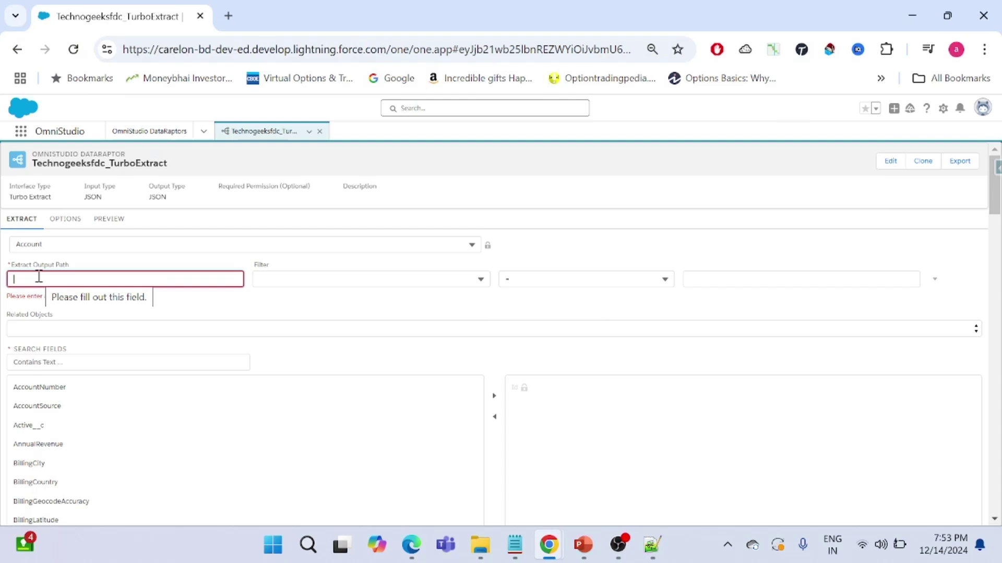
pyautogui.write('account')
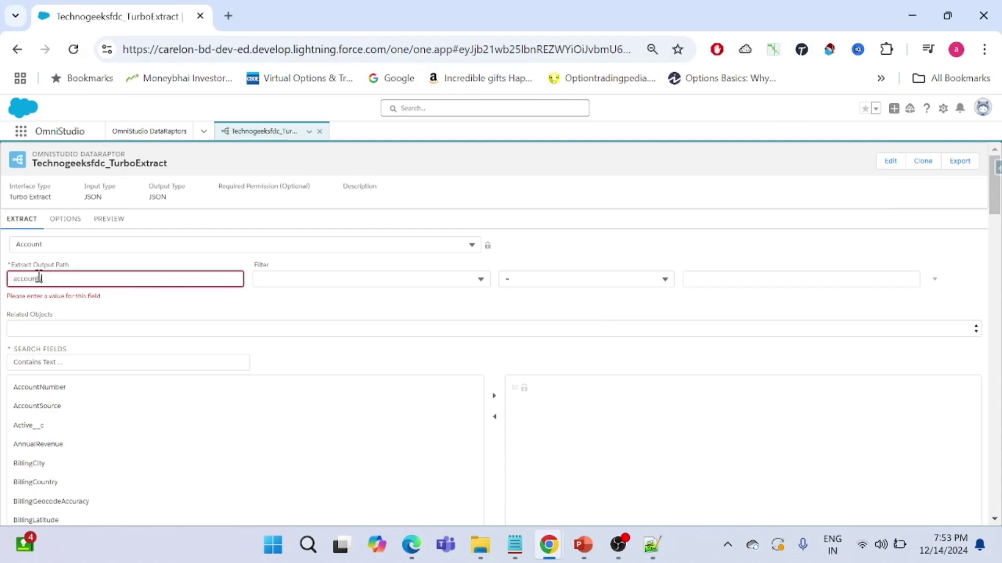
pyautogui.write('list')
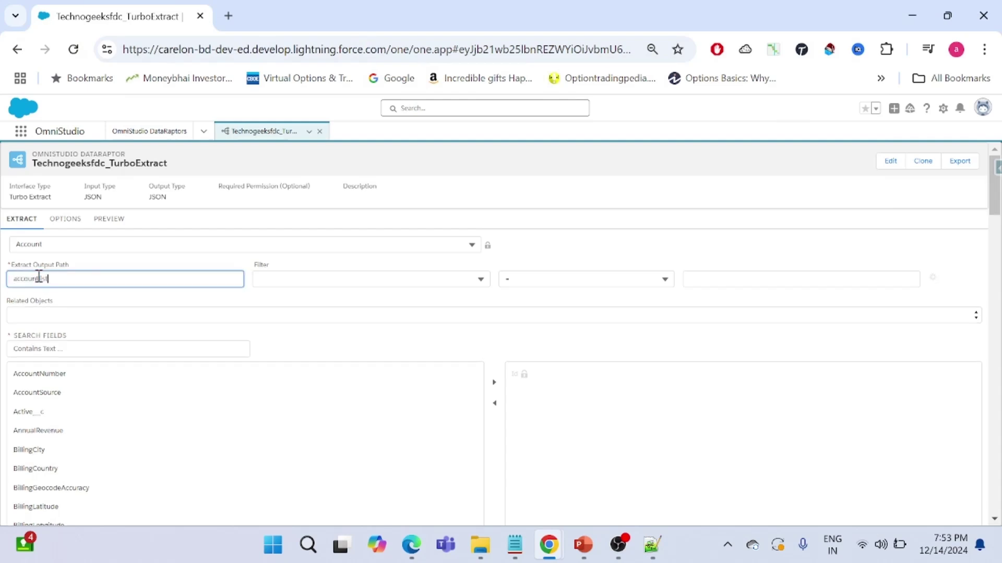
pyautogui.click(367, 267)
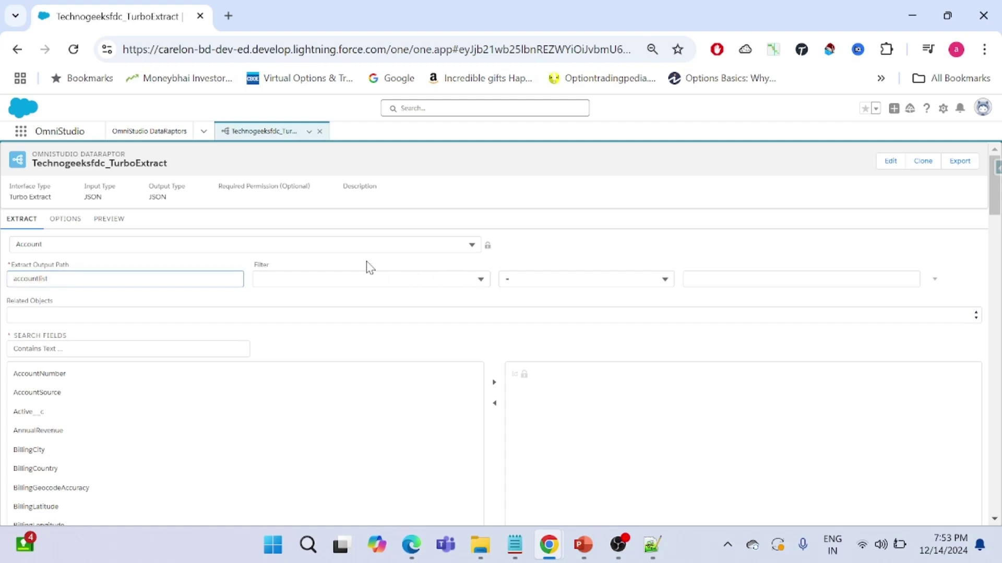
# Set the Account filter field to Name and look through the comparison operators, keeping the = operator
pyautogui.click(327, 277)
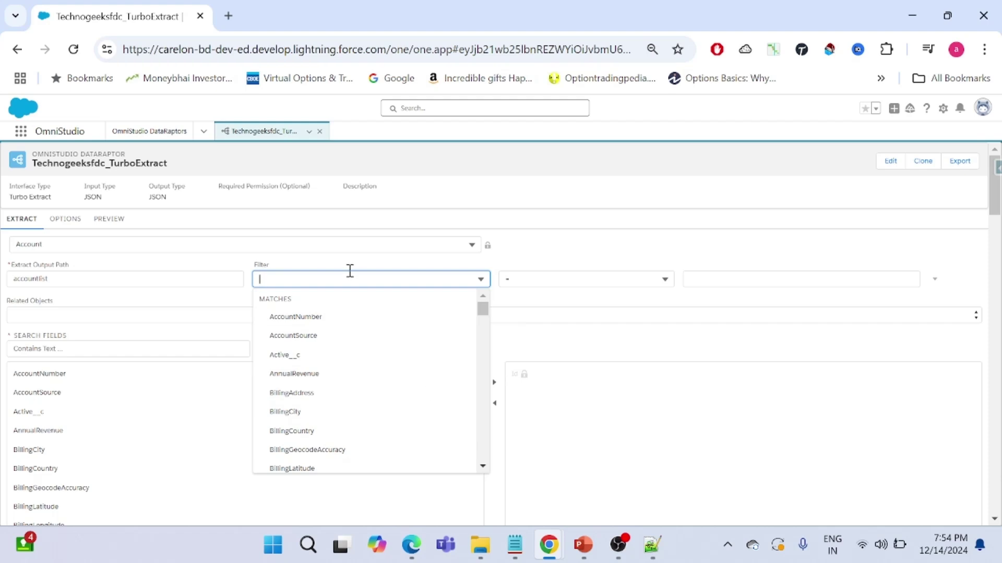
pyautogui.write('name')
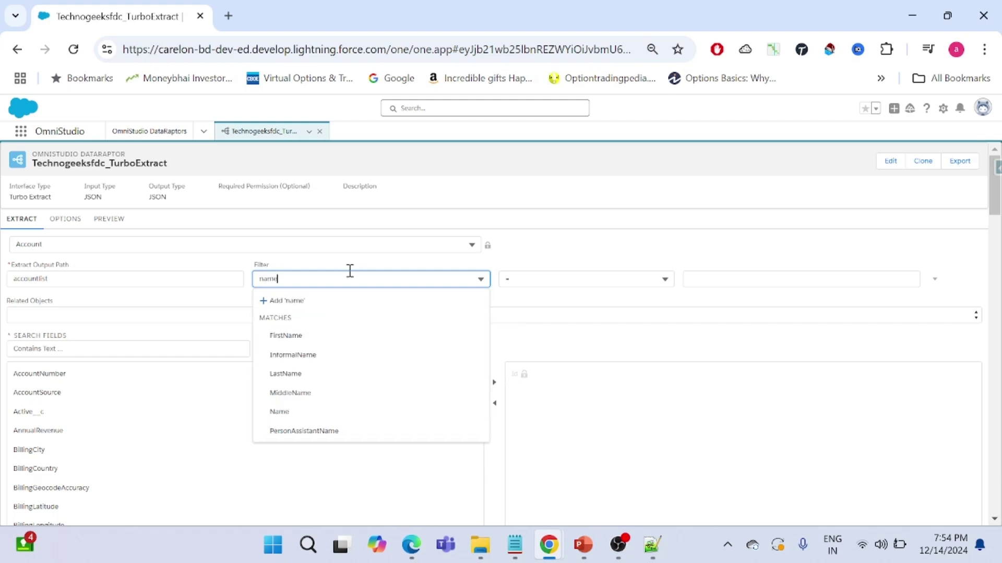
pyautogui.click(286, 418)
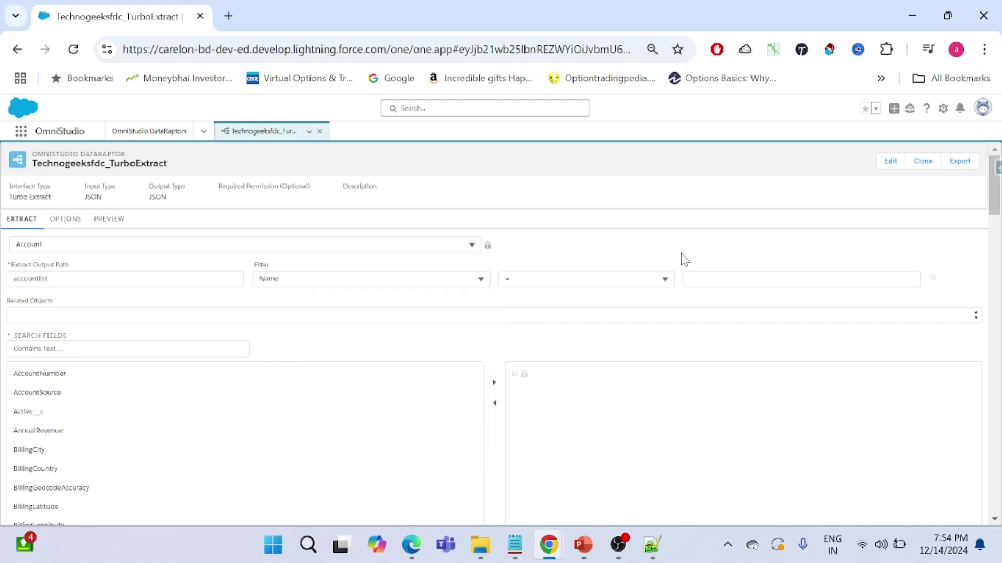
pyautogui.click(563, 285)
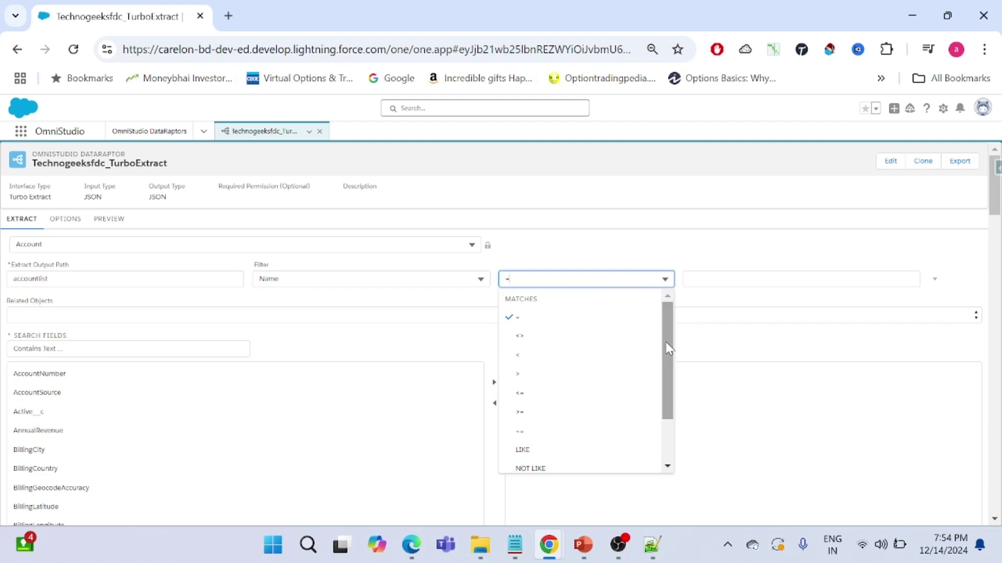
pyautogui.moveTo(666, 347); pyautogui.dragTo(665, 383)
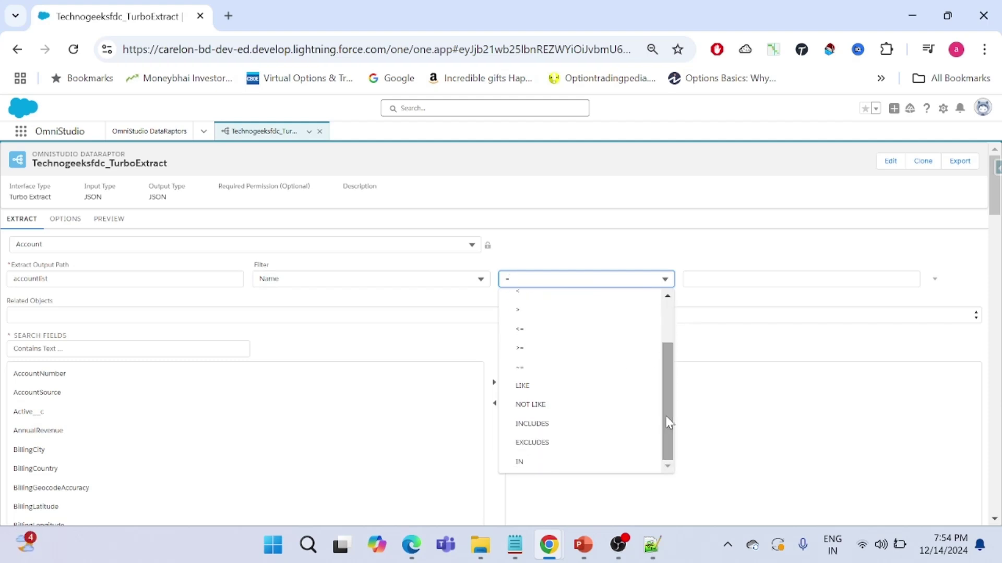
pyautogui.moveTo(668, 420); pyautogui.dragTo(670, 313)
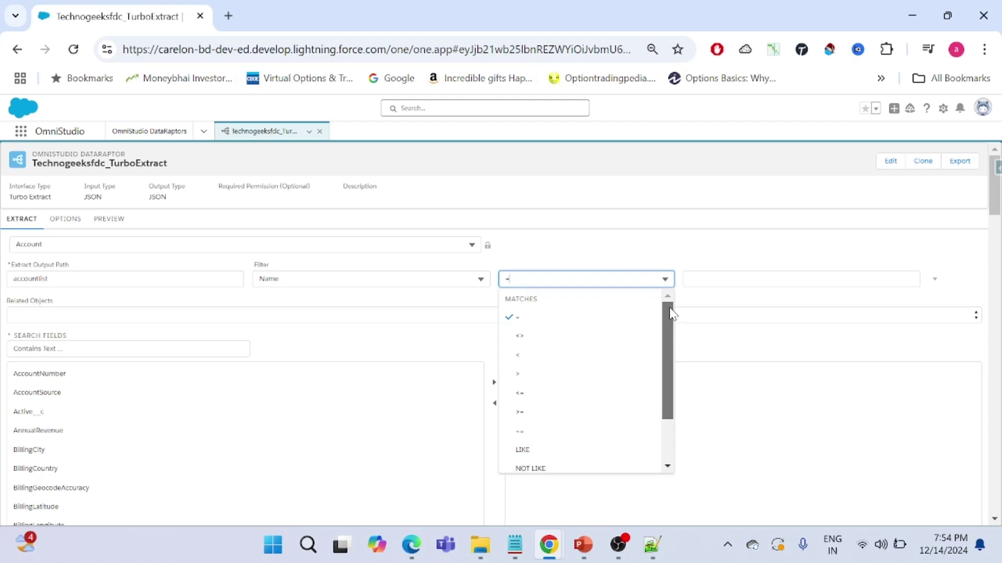
pyautogui.click(604, 256)
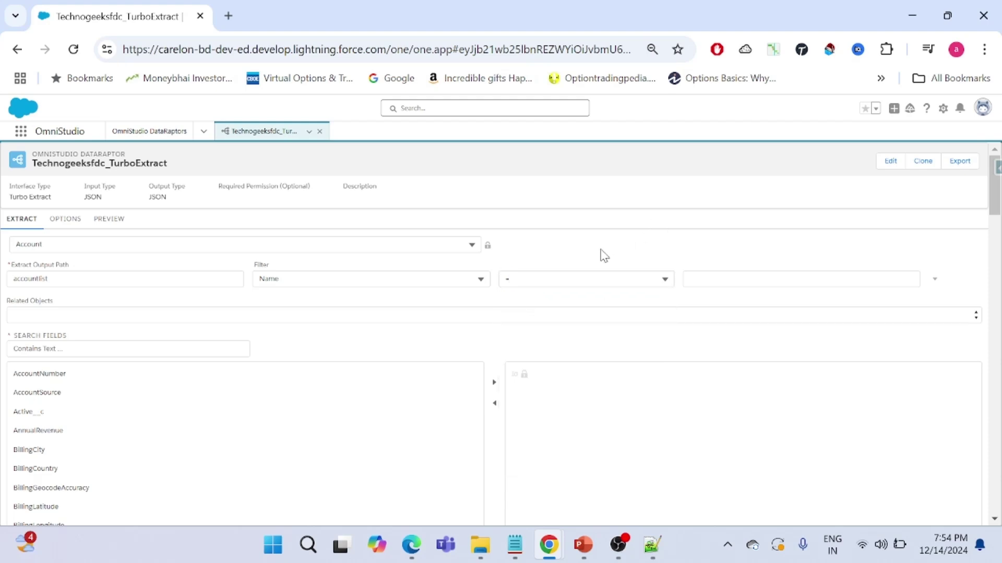
# Duplicate the DataRaptor's browser tab and return to the original one
pyautogui.rightClick(86, 20)
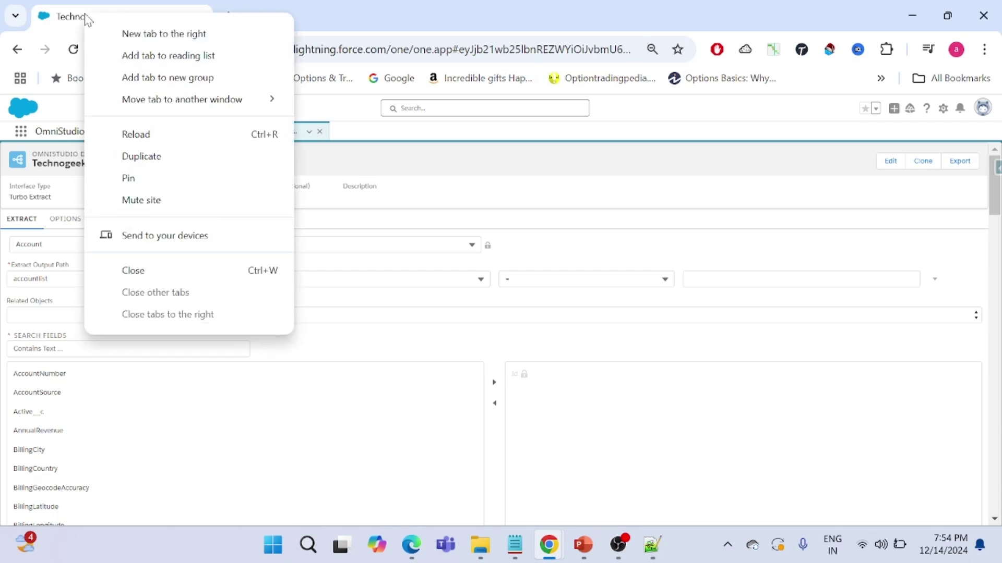
pyautogui.click(149, 157)
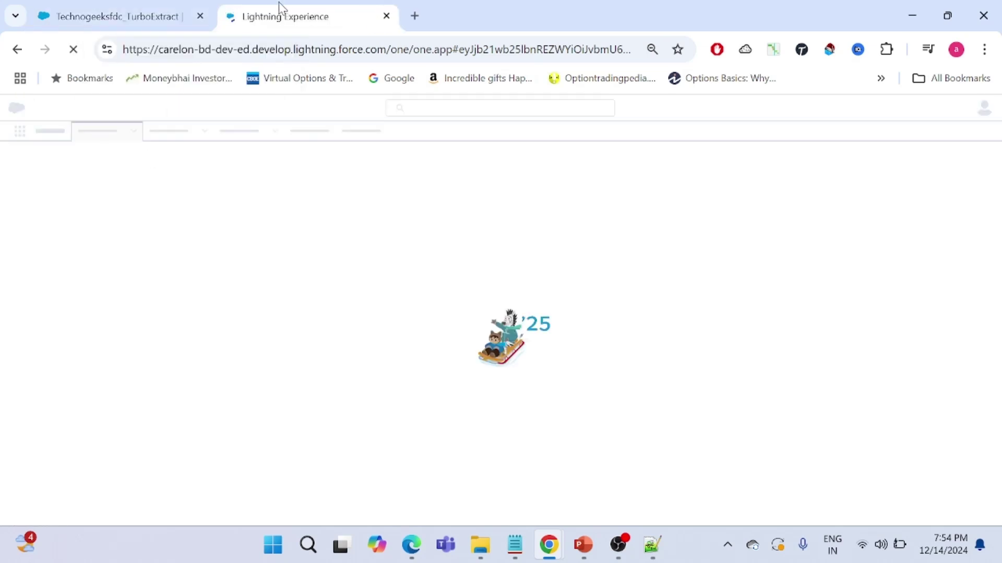
pyautogui.click(119, 15)
# Set the comparison operator of the Account Name filter to LIKE
pyautogui.click(546, 280)
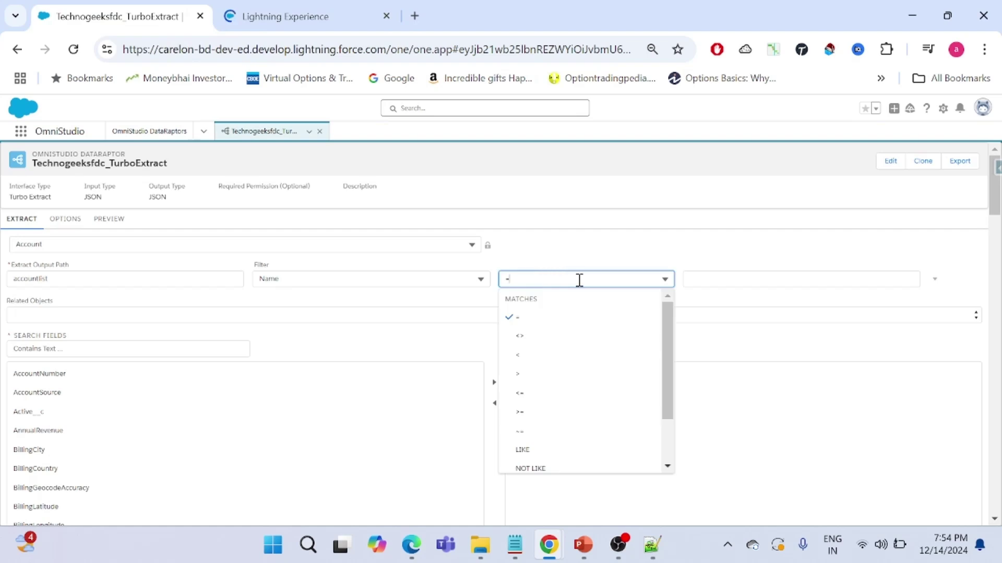
pyautogui.scroll(-2, 577, 398)
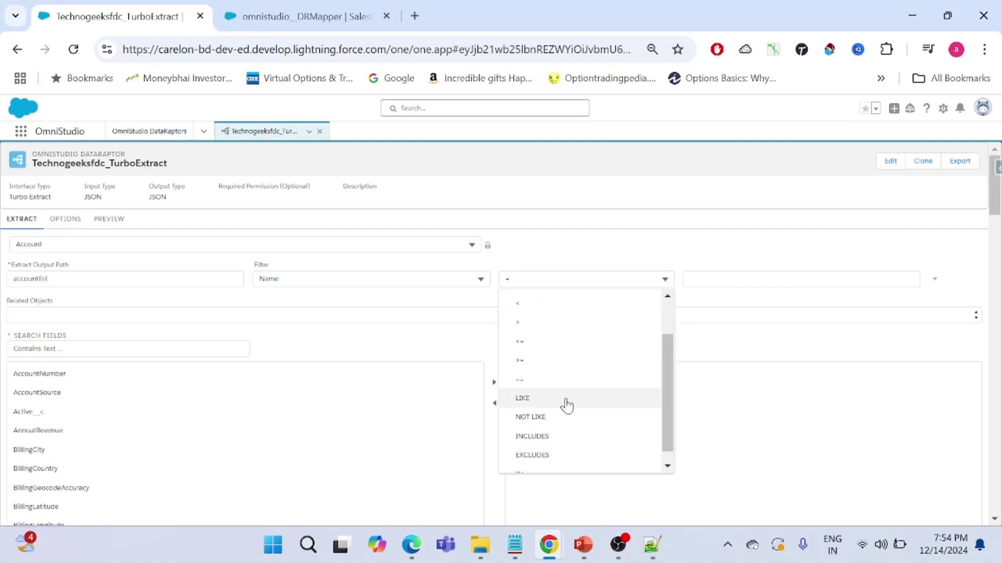
pyautogui.click(567, 403)
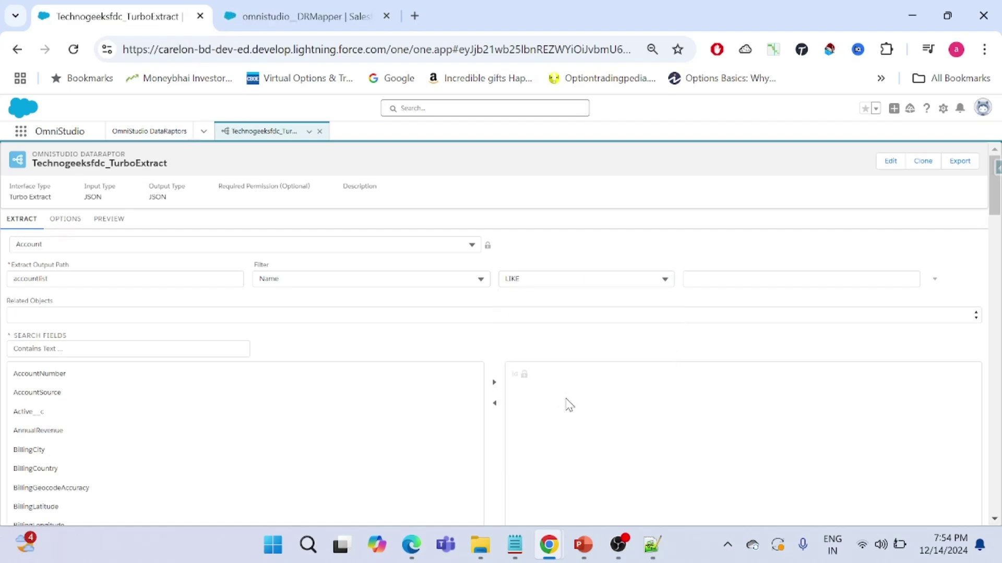
pyautogui.click(775, 275)
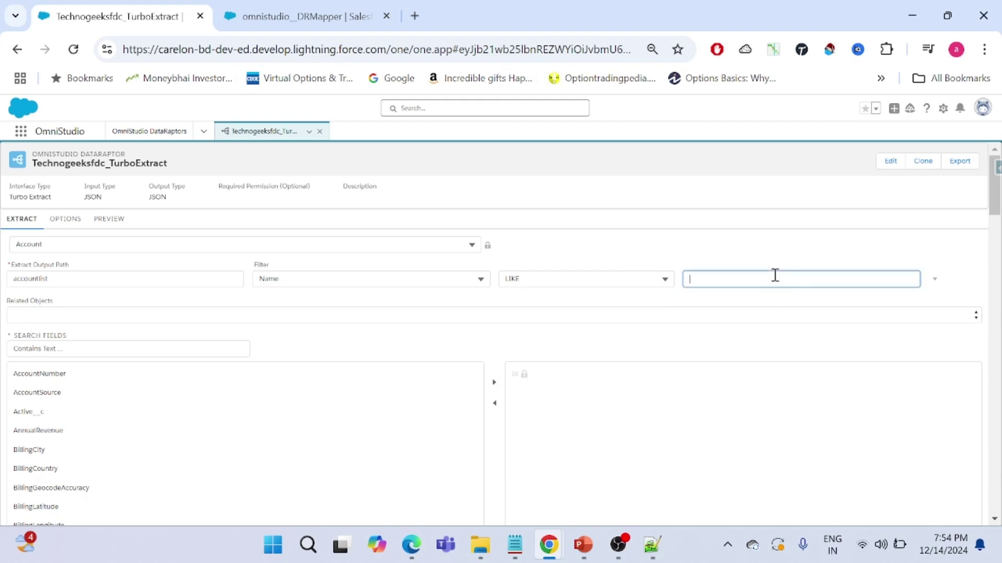
pyautogui.write("''tec")
pyautogui.press('BackSpace')
pyautogui.press('BackSpace')
pyautogui.press('BackSpace')
pyautogui.write('Te')
# Open the Accounts list in the duplicated tab to check the existing account names
pyautogui.click(295, 12)
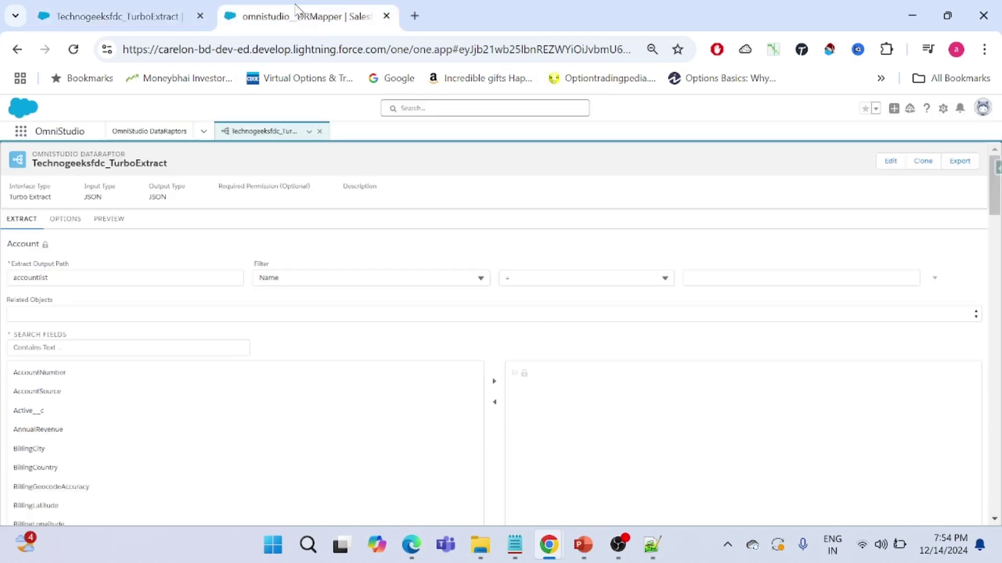
pyautogui.click(21, 131)
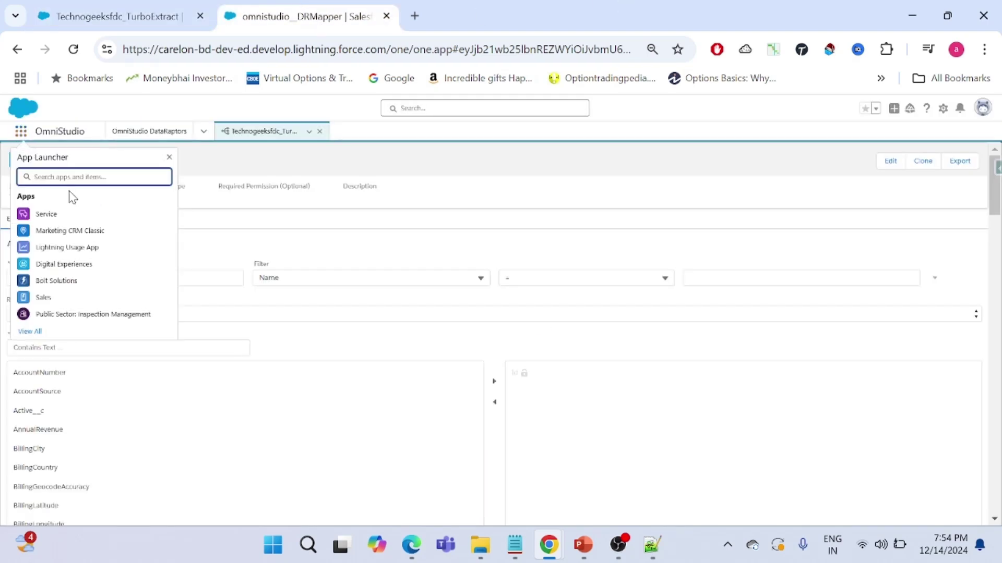
pyautogui.write('account')
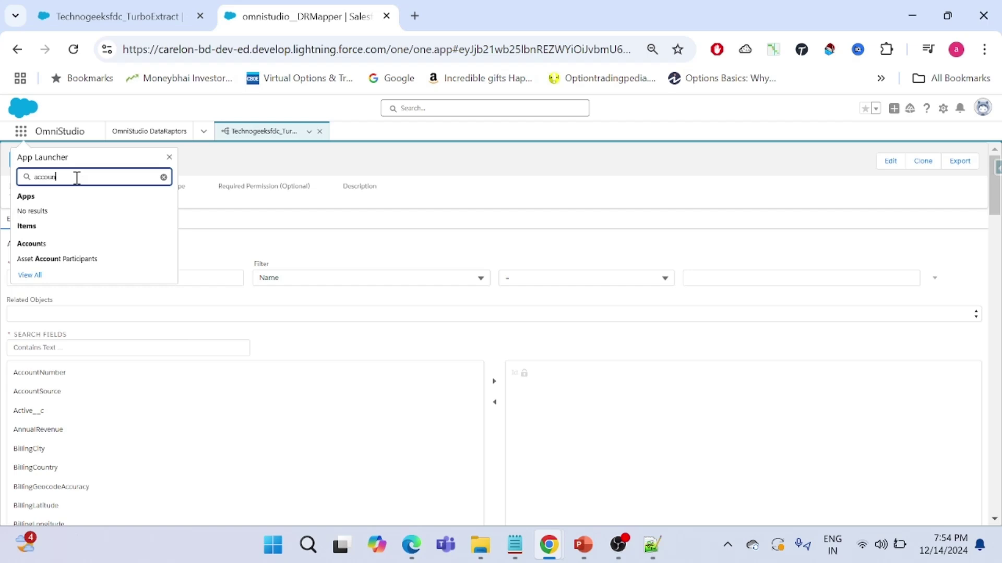
pyautogui.click(32, 244)
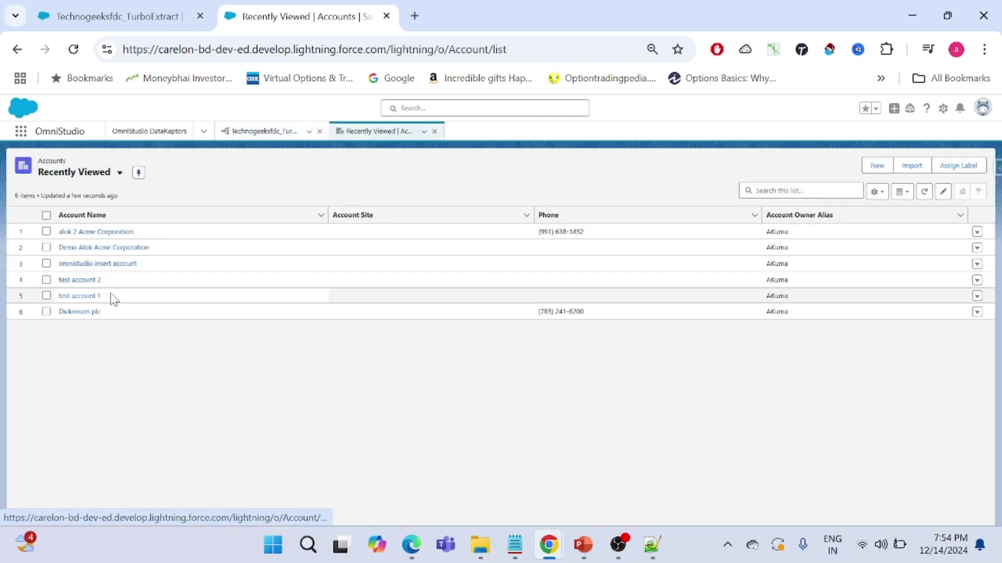
# Return to the DataRaptor's original tab and enter the literal "test" in quotes as the Name filter value
pyautogui.click(194, 27)
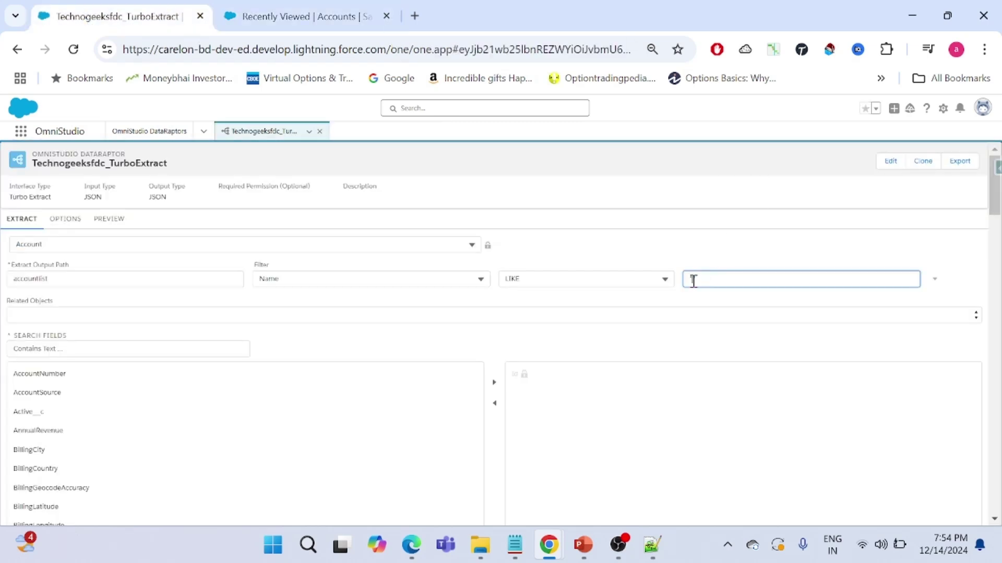
pyautogui.click(650, 252)
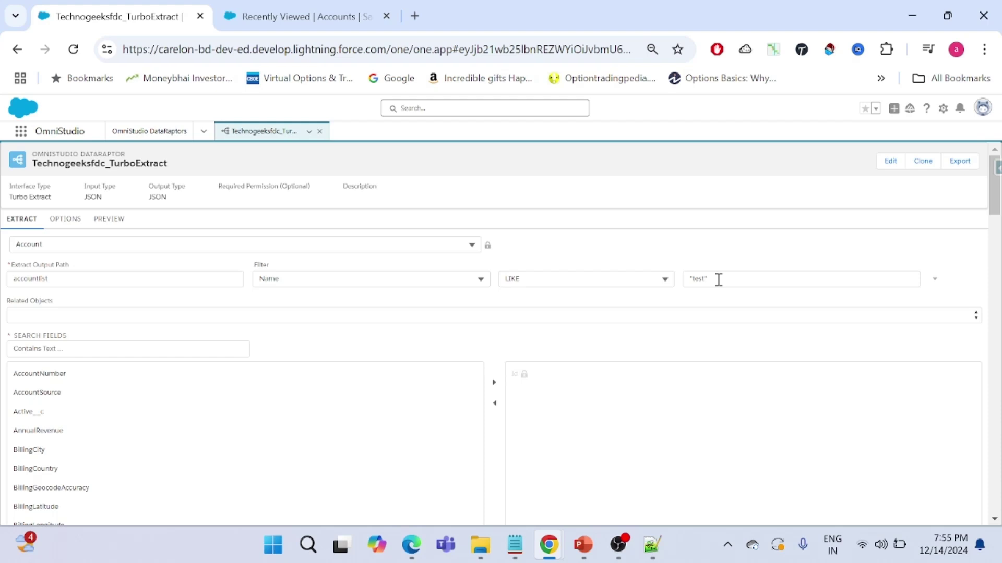
# Replace the Name filter value with the input variable accname, without quotes
pyautogui.click(686, 279)
pyautogui.hotkey('ctrl', 'a')
pyautogui.write('a')
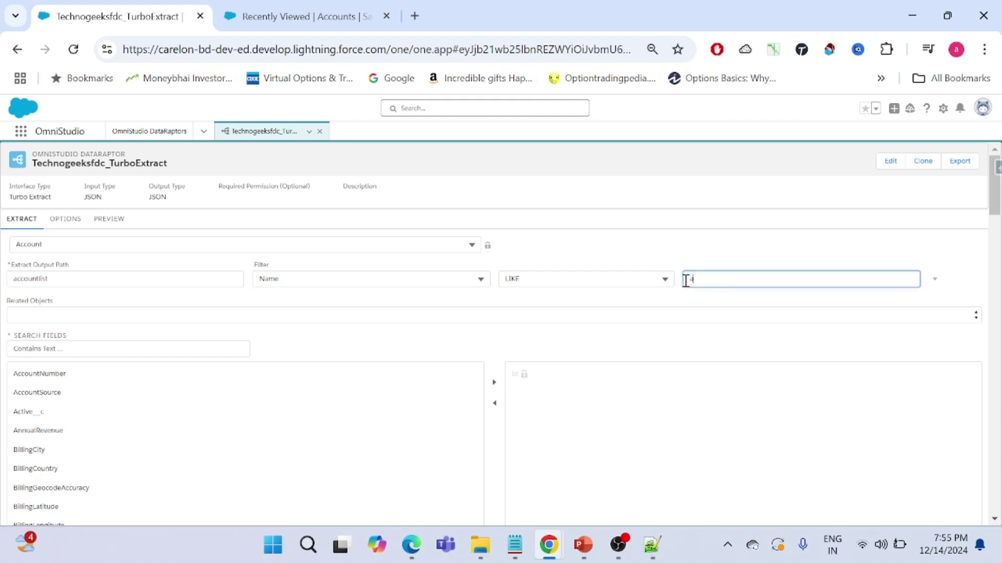
pyautogui.write('ccname')
pyautogui.click(648, 250)
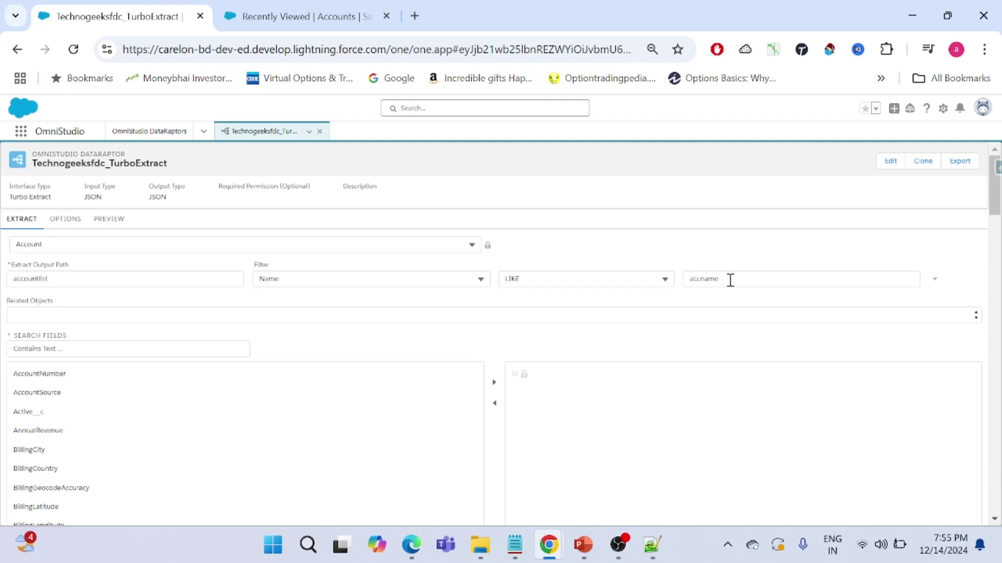
# Set the Name filter value back to the quoted literal "test" in place of accname
pyautogui.doubleClick(701, 279)
pyautogui.press('BackSpace')
pyautogui.write("'test'")
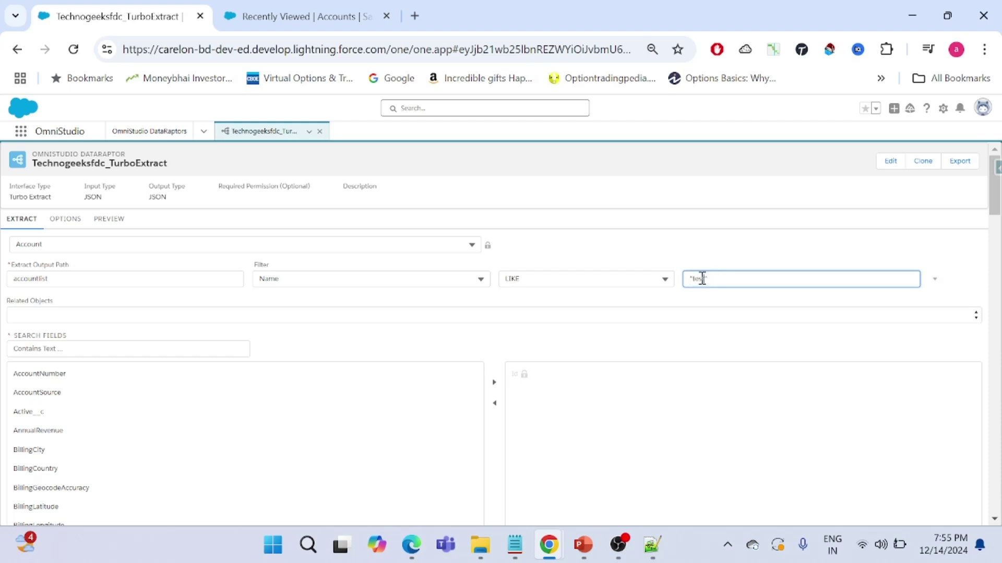
pyautogui.click(645, 299)
# Add a LIMIT clause of 10 to the Account filter
pyautogui.click(932, 280)
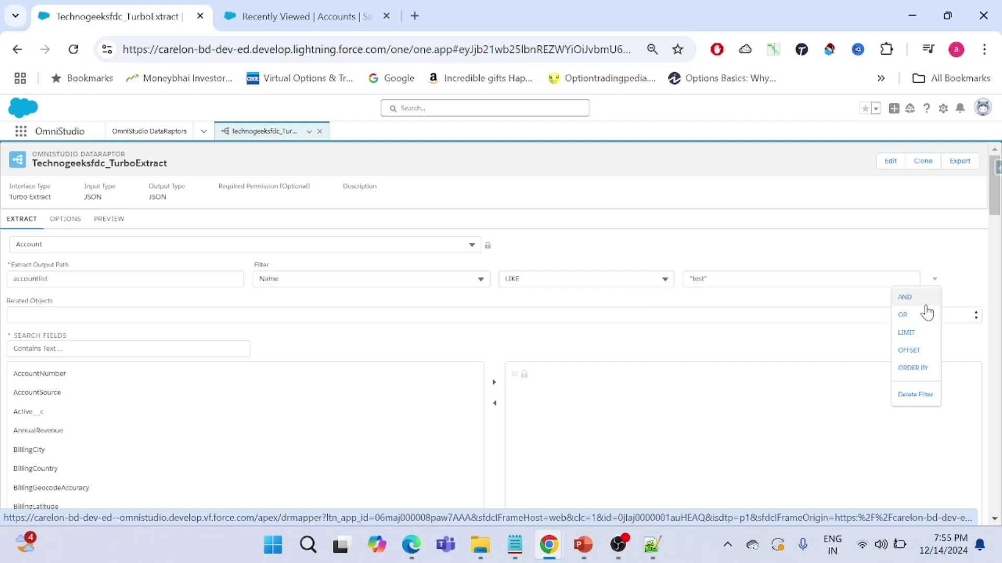
pyautogui.click(931, 338)
pyautogui.click(660, 304)
pyautogui.write('10')
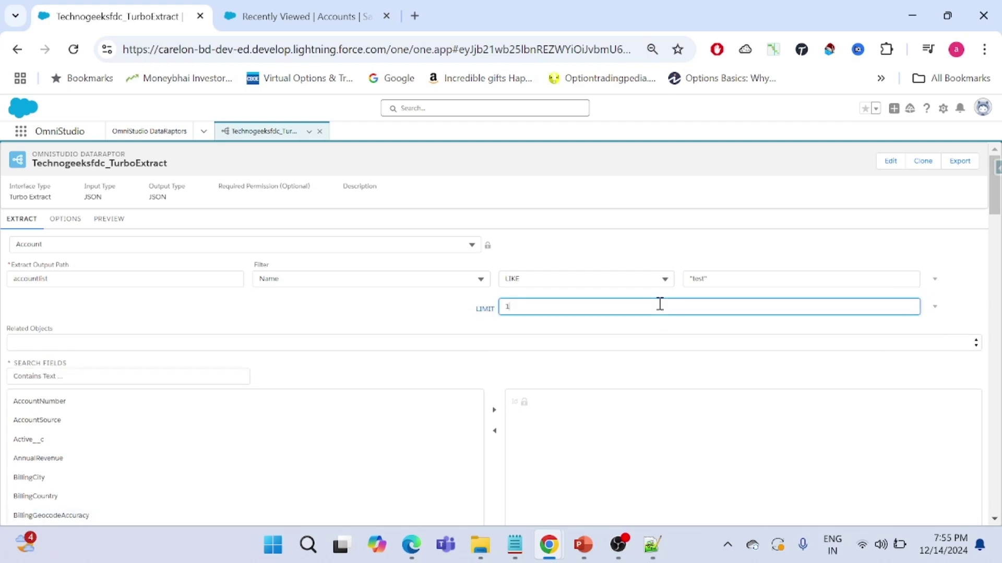
pyautogui.click(646, 330)
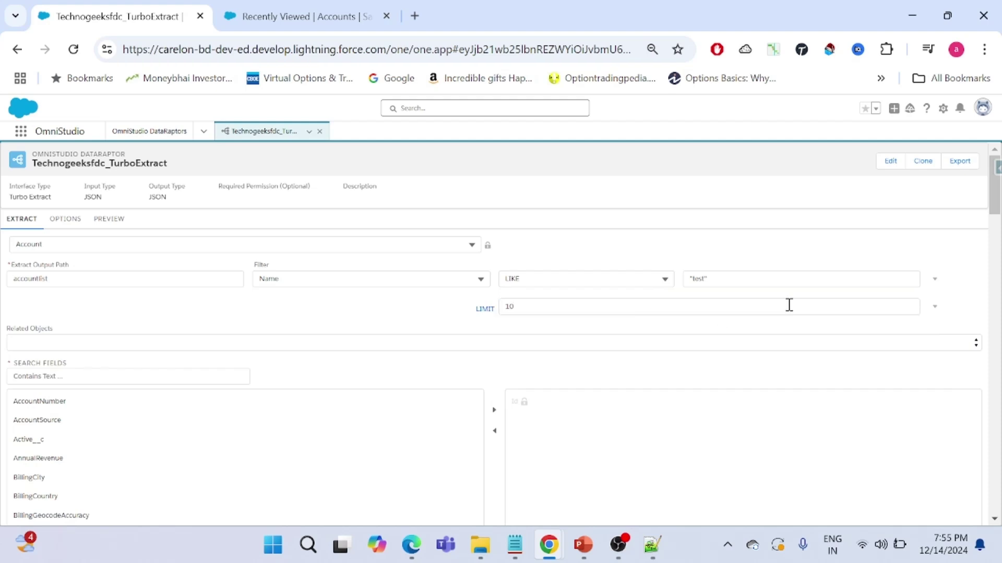
# Examine which further clauses can be added from the Name filter row and from the LIMIT row
pyautogui.click(934, 310)
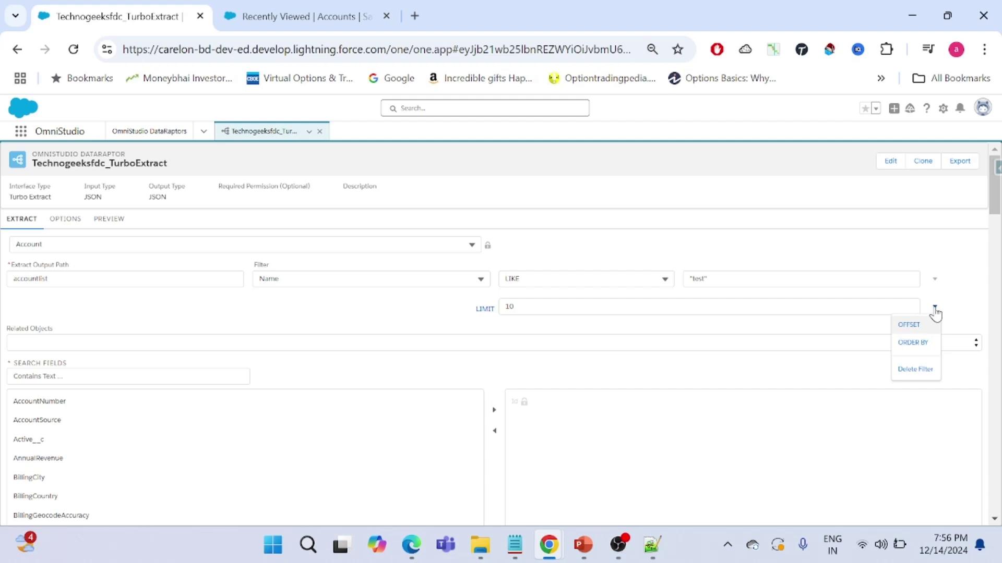
pyautogui.click(935, 281)
pyautogui.click(965, 288)
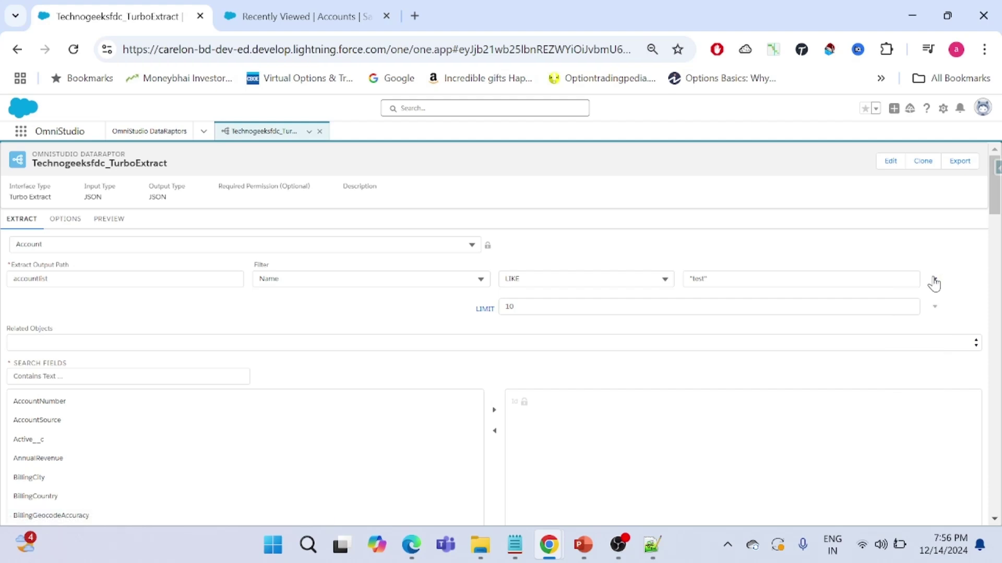
pyautogui.click(936, 282)
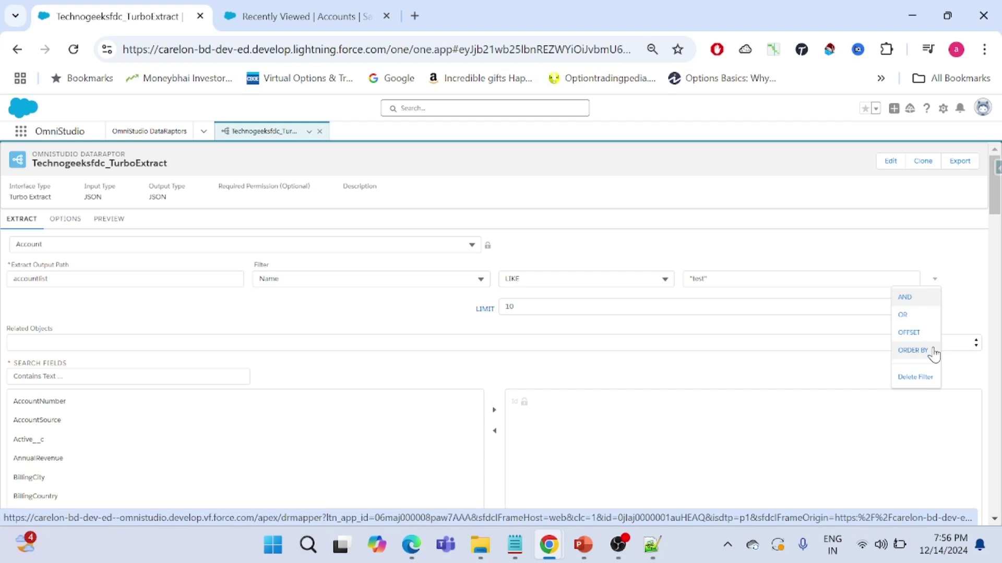
pyautogui.click(963, 291)
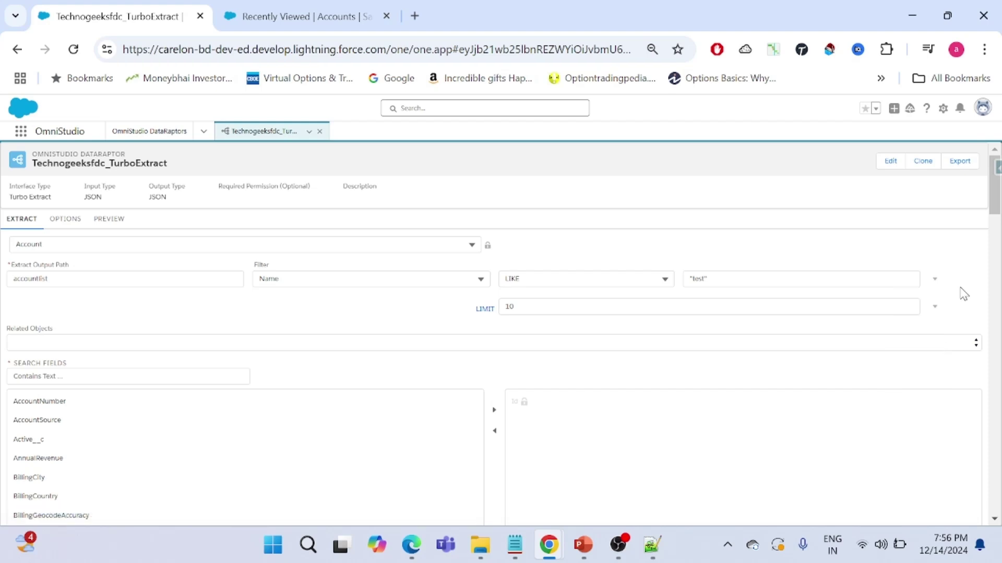
pyautogui.click(935, 310)
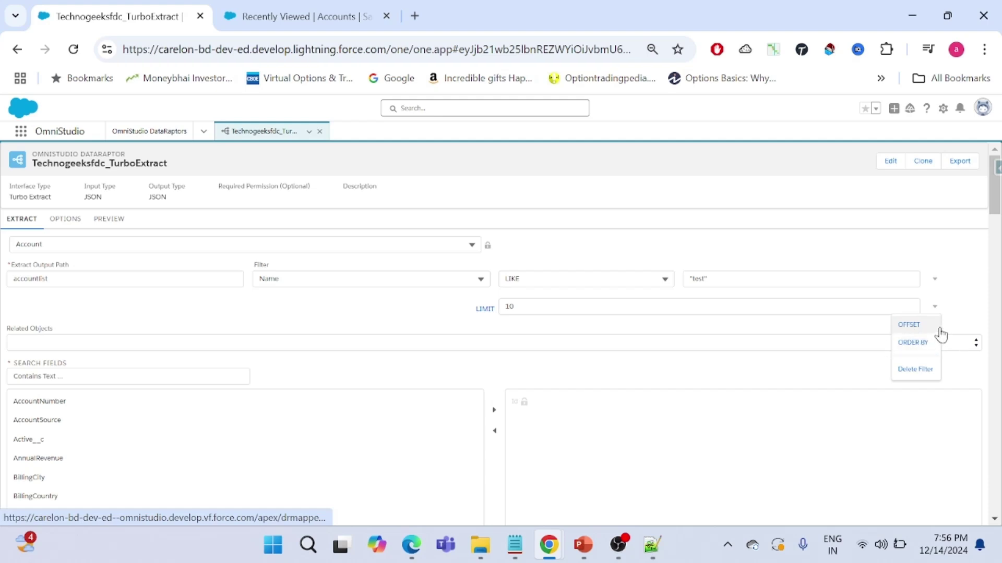
pyautogui.click(969, 319)
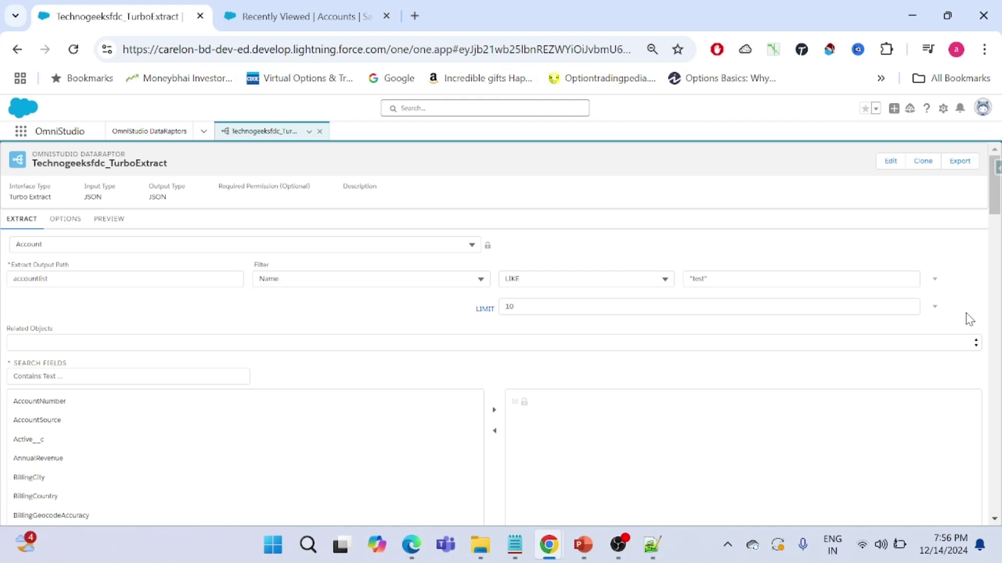
pyautogui.click(935, 308)
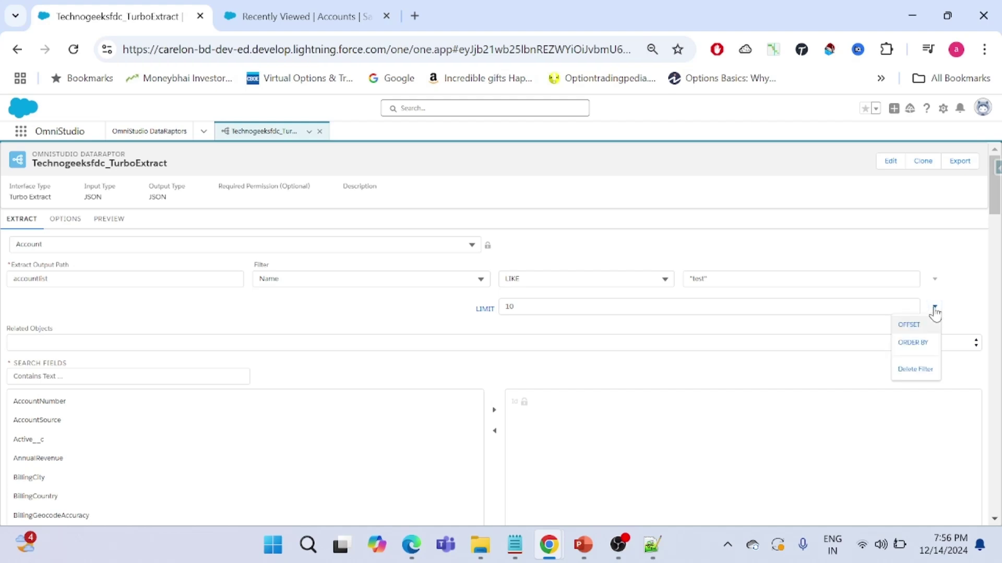
pyautogui.click(967, 255)
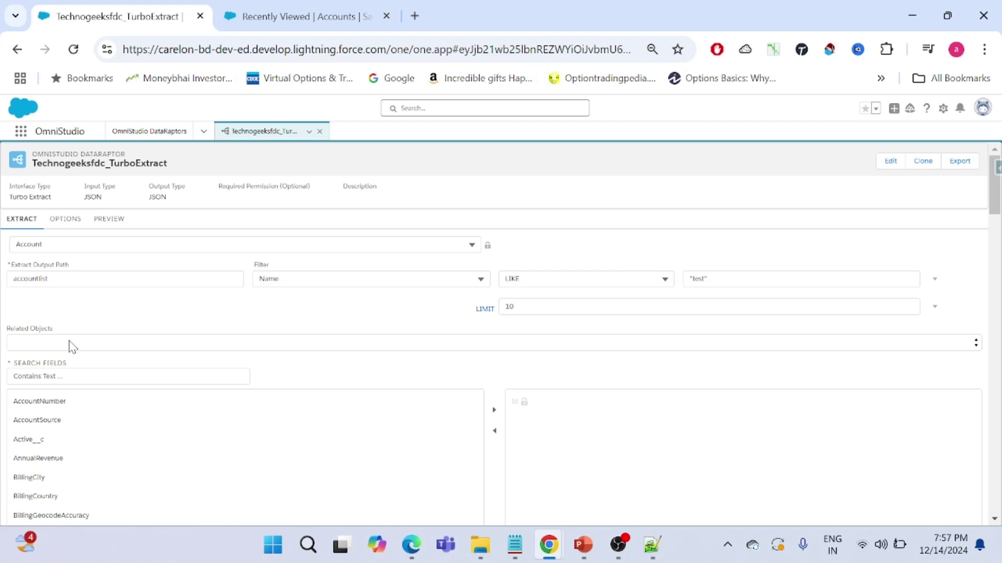
# Choose Account.RecordType as the related object and bring its field list into view
pyautogui.click(72, 344)
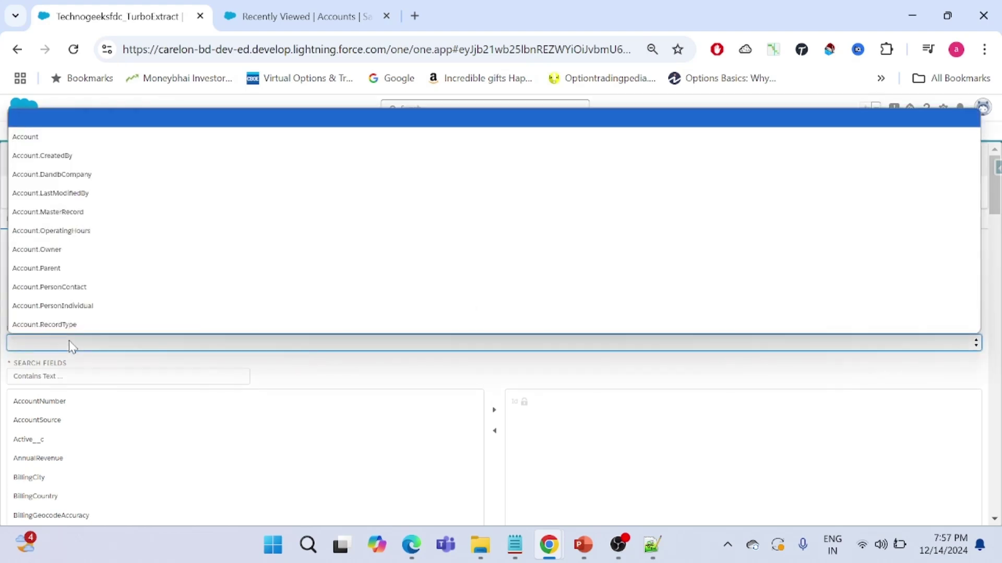
pyautogui.click(119, 326)
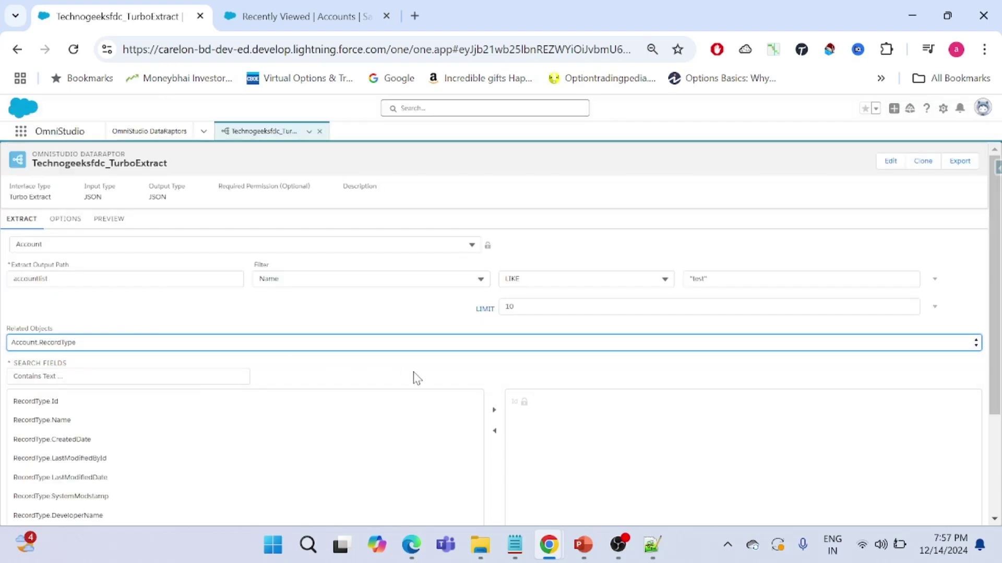
pyautogui.moveTo(995, 214); pyautogui.dragTo(992, 318)
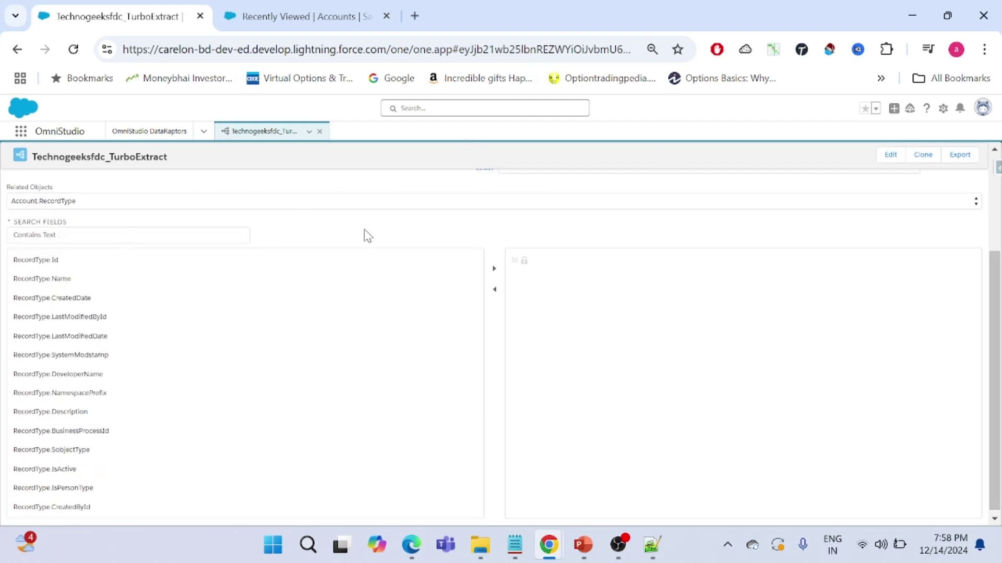
# Add RecordType.Name to the selected fields of the extract
pyautogui.click(111, 240)
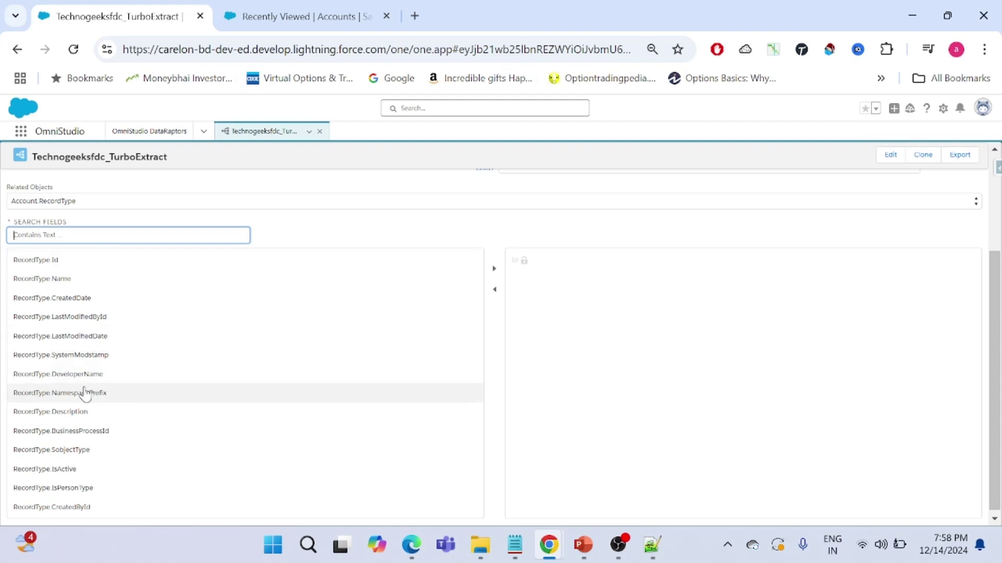
pyautogui.click(52, 287)
pyautogui.doubleClick(52, 284)
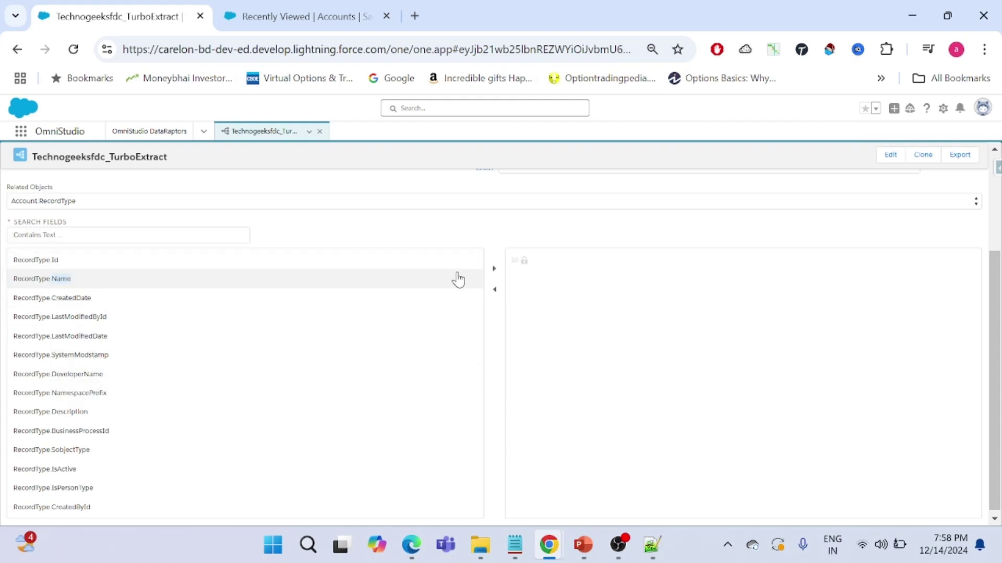
pyautogui.click(498, 272)
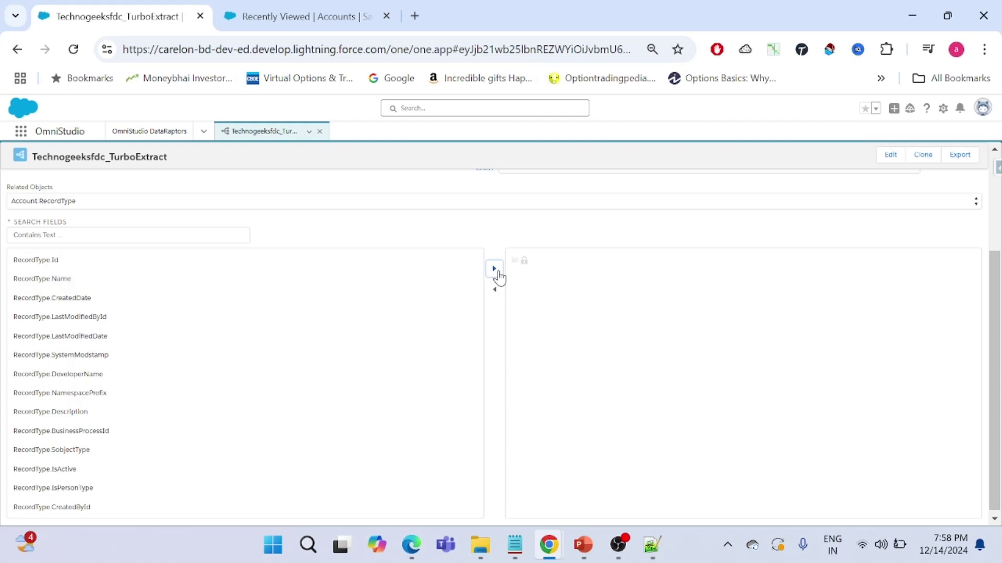
pyautogui.click(62, 279)
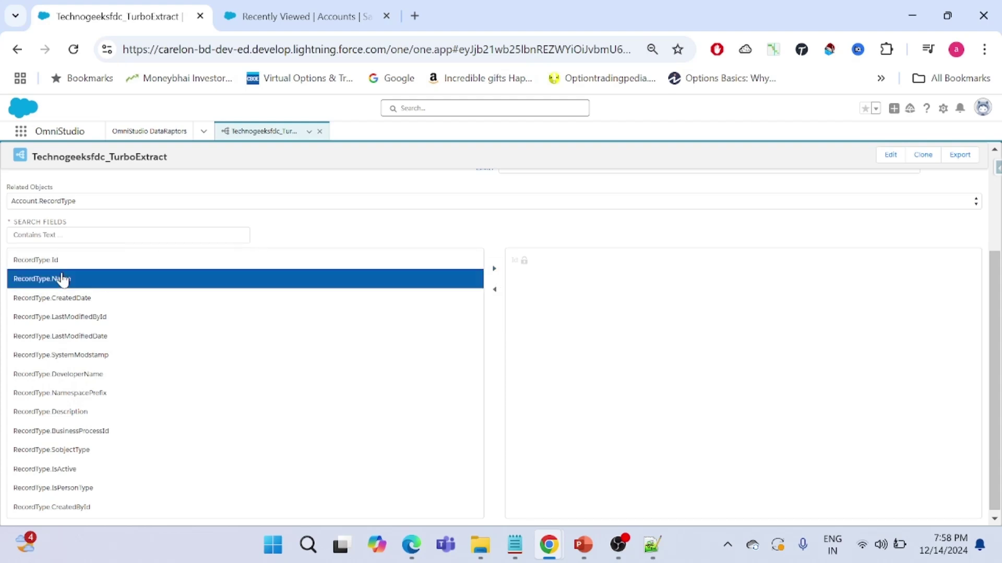
pyautogui.click(495, 270)
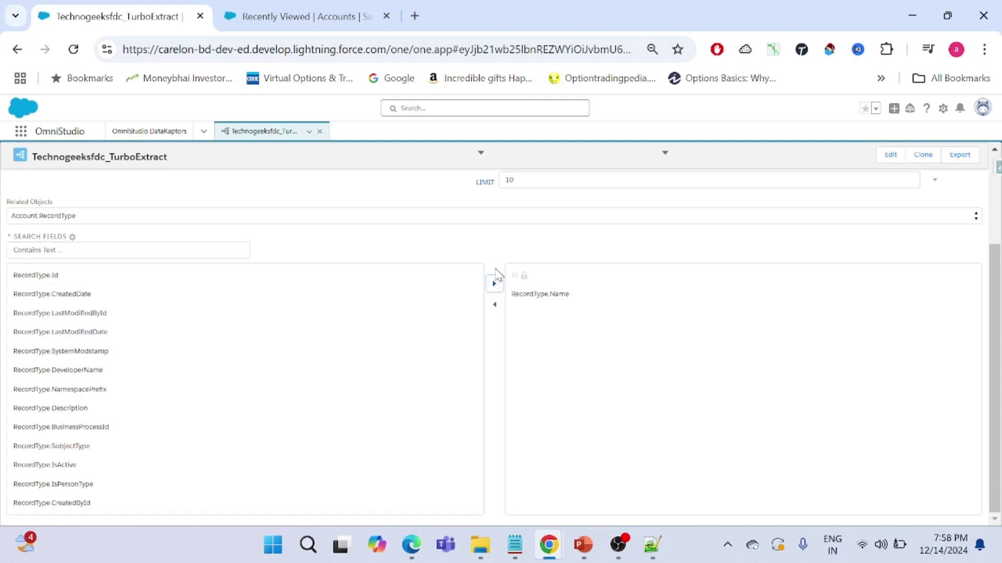
# Search the RecordType field list for "name" and for "acc", and clear the search
pyautogui.click(85, 251)
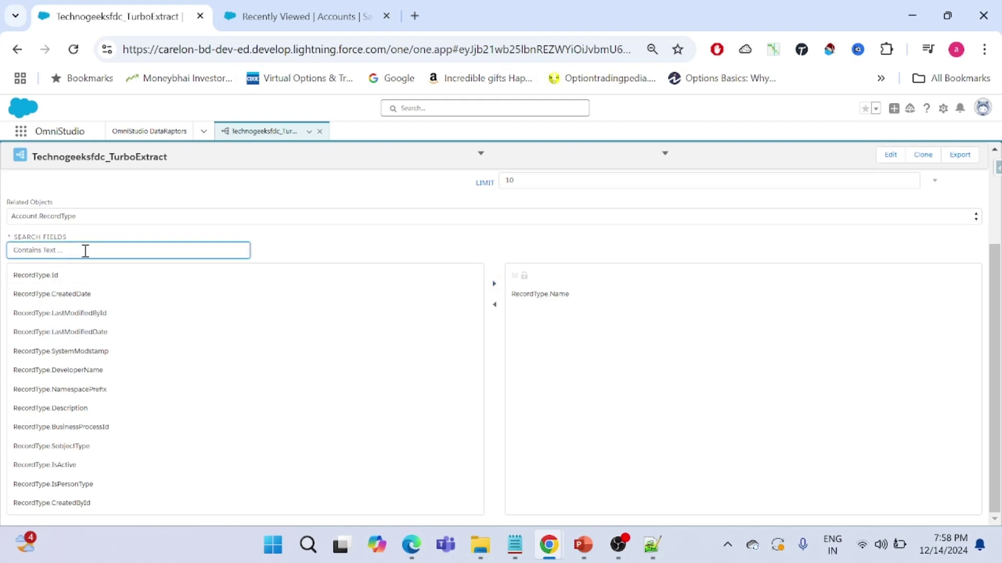
pyautogui.write('name')
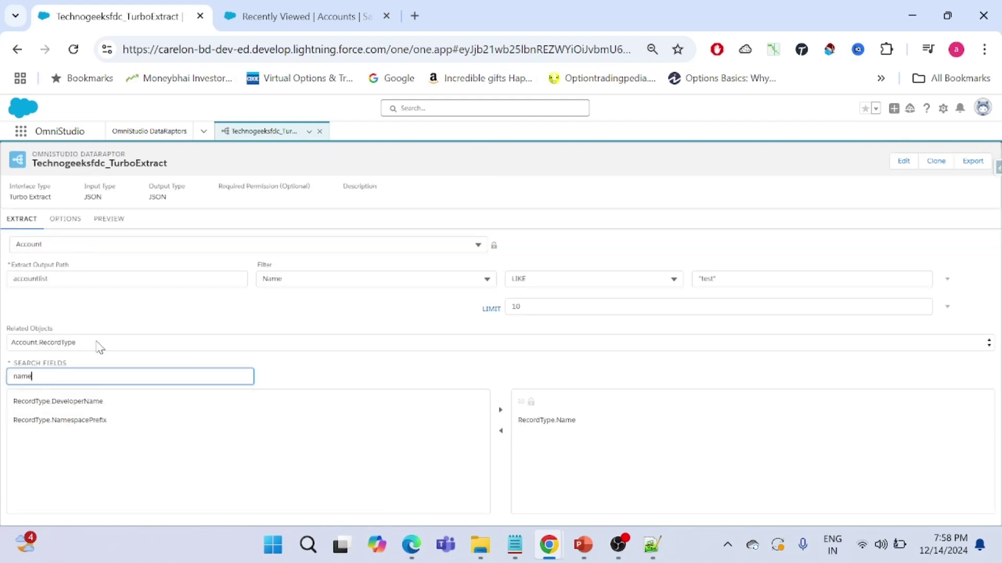
pyautogui.press('BackSpace')
pyautogui.press('BackSpace')
pyautogui.press('BackSpace')
pyautogui.press('BackSpace')
pyautogui.write('acc')
pyautogui.press('BackSpace')
pyautogui.press('BackSpace')
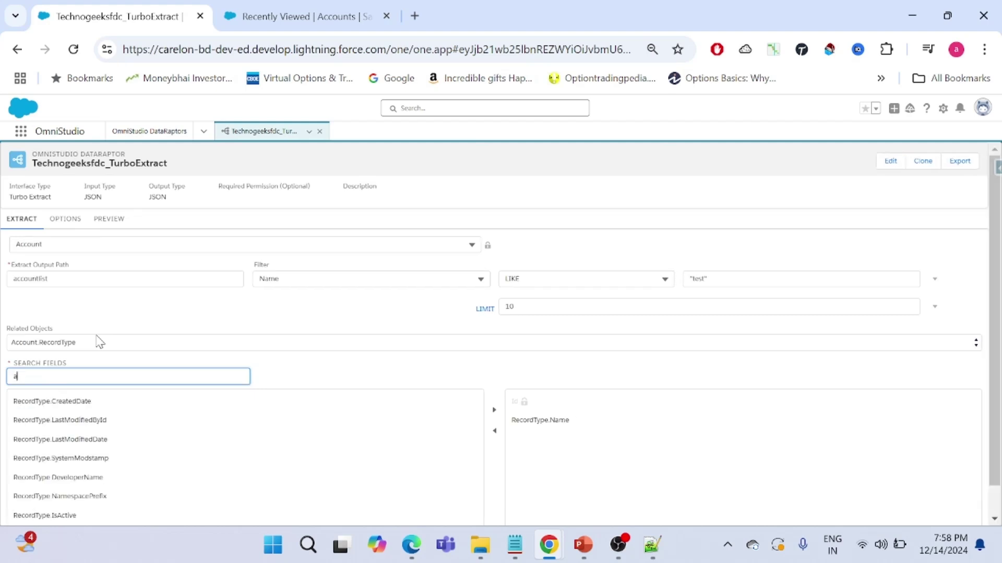
pyautogui.press('BackSpace')
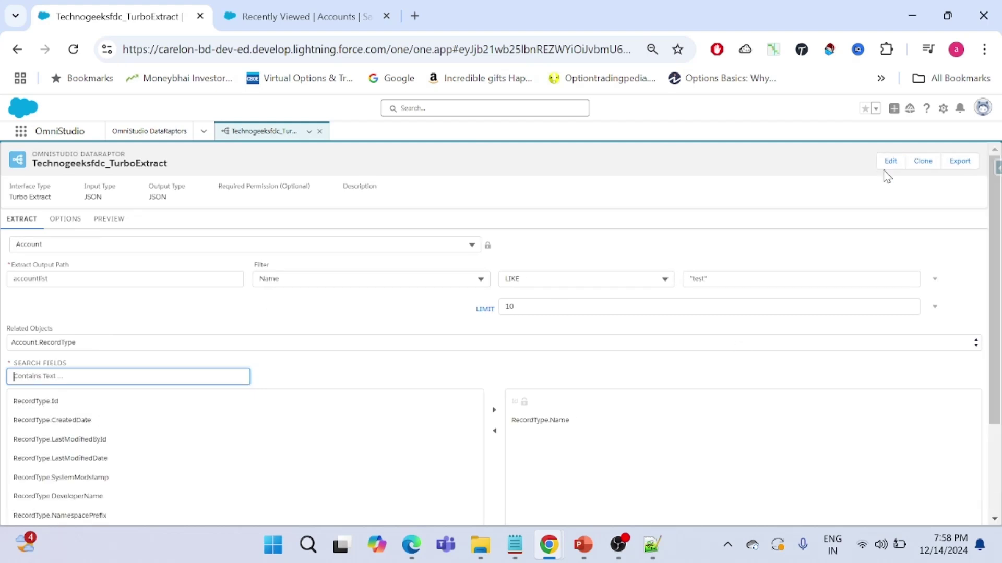
# Add RecordType.DeveloperName to the selected fields of the extract
pyautogui.scroll(-3, 998, 238)
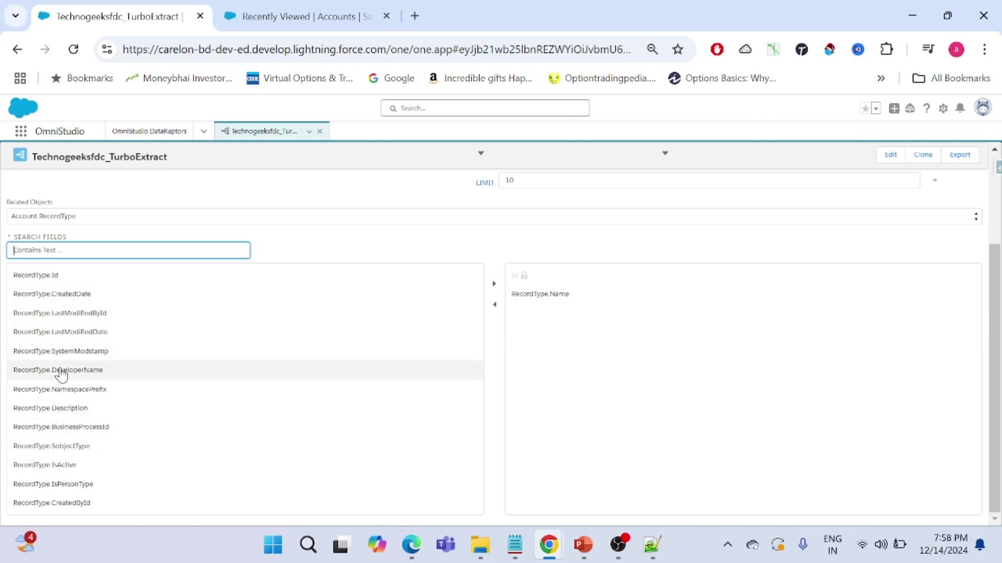
pyautogui.click(62, 372)
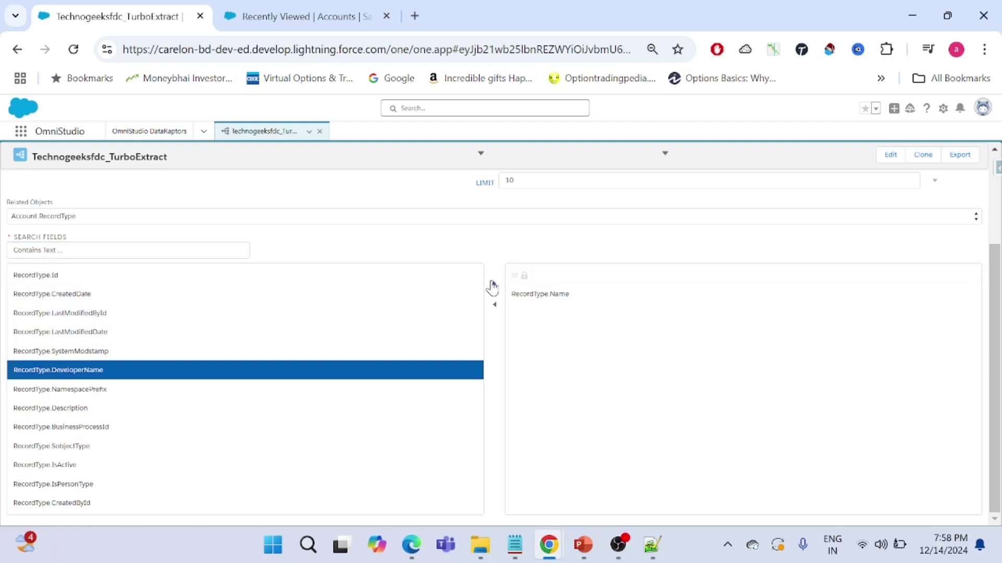
pyautogui.click(494, 287)
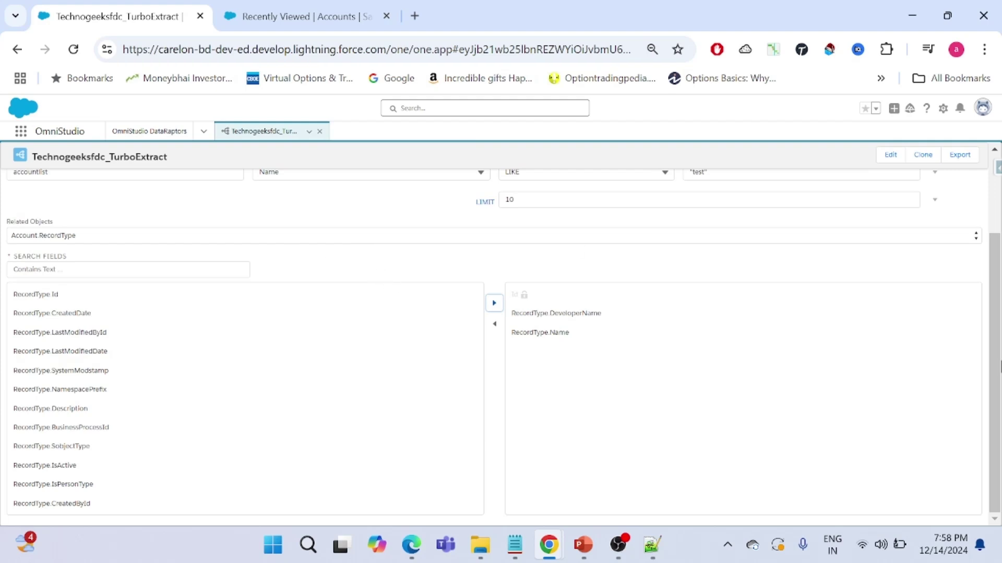
pyautogui.moveTo(994, 350); pyautogui.dragTo(993, 302)
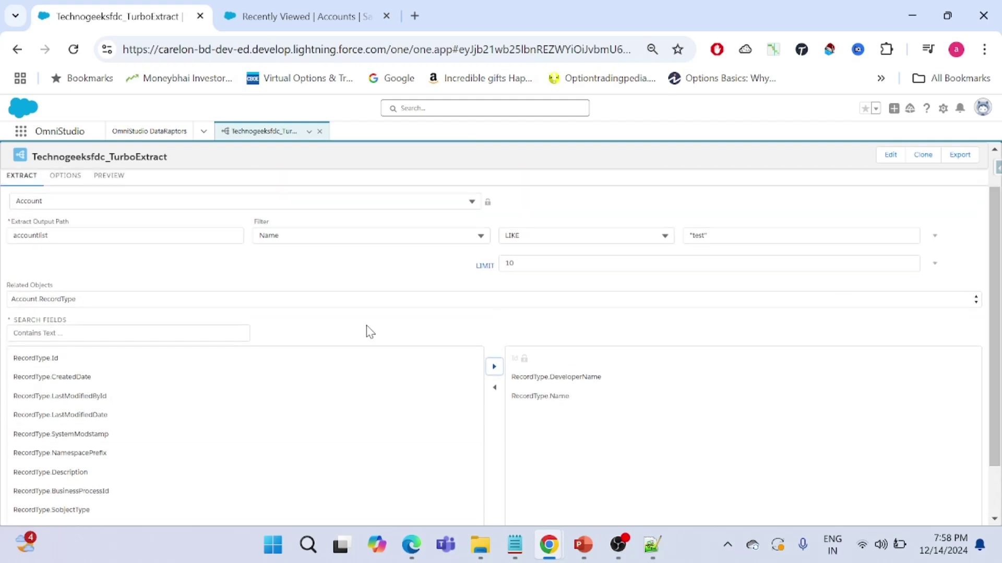
pyautogui.click(137, 336)
pyautogui.write('ac')
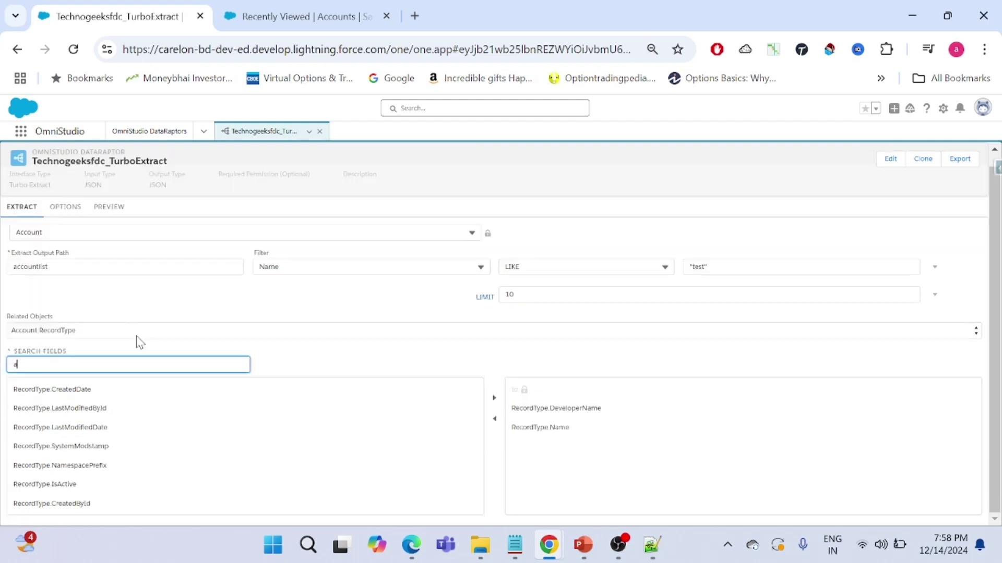
pyautogui.press('BackSpace')
pyautogui.press('BackSpace')
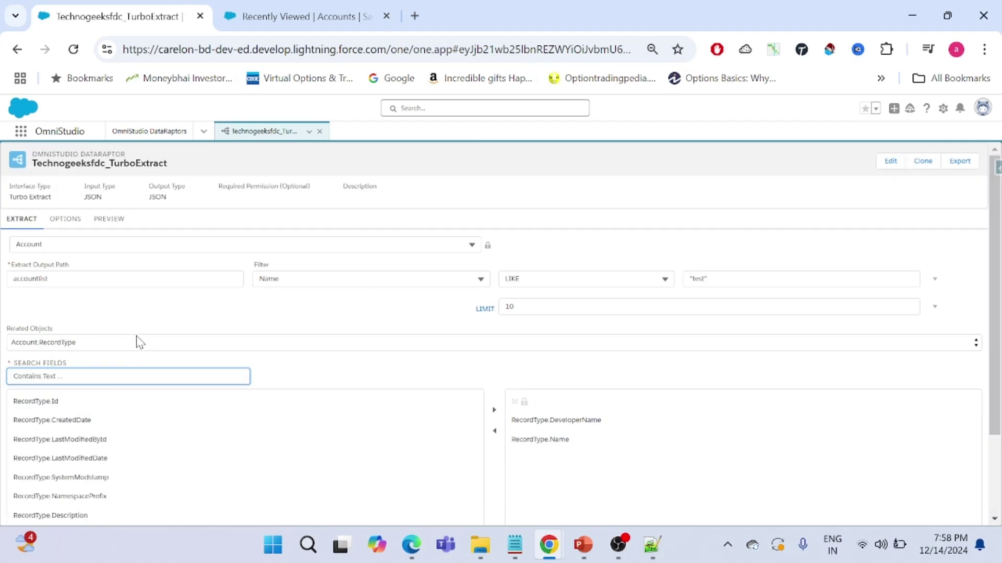
pyautogui.click(412, 371)
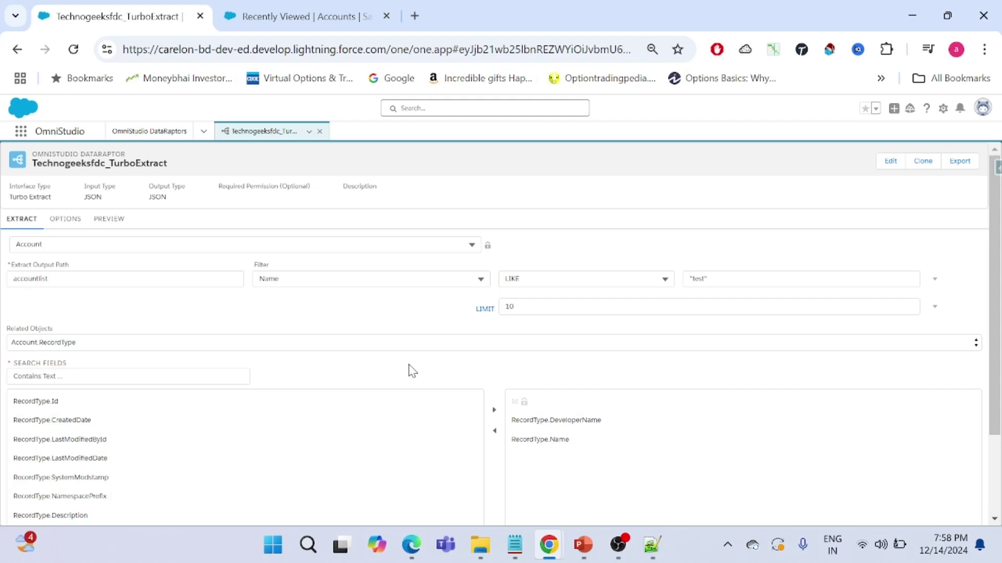
# Switch the related object back to the base Account object to list its own fields
pyautogui.click(387, 343)
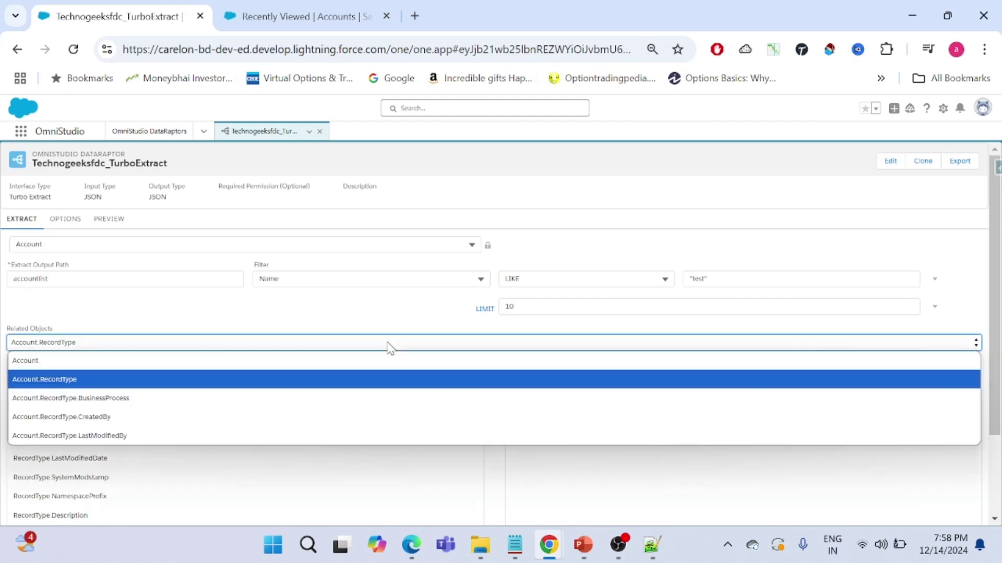
pyautogui.click(82, 366)
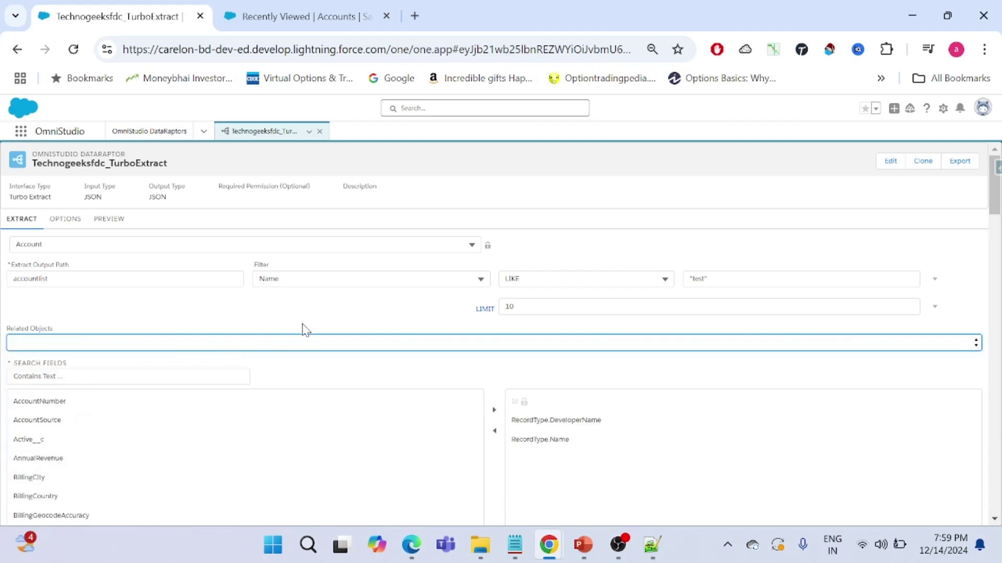
pyautogui.click(287, 347)
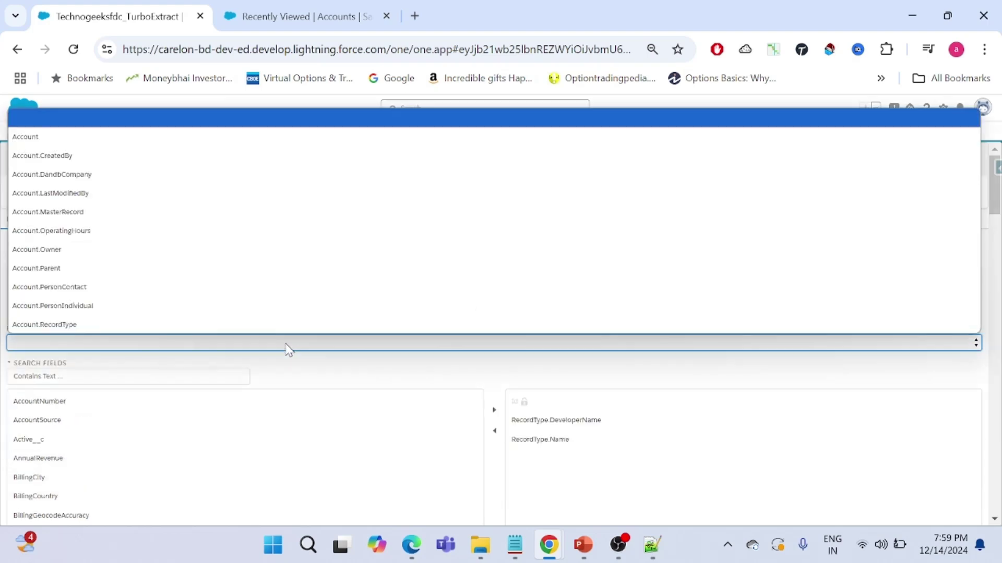
pyautogui.click(131, 324)
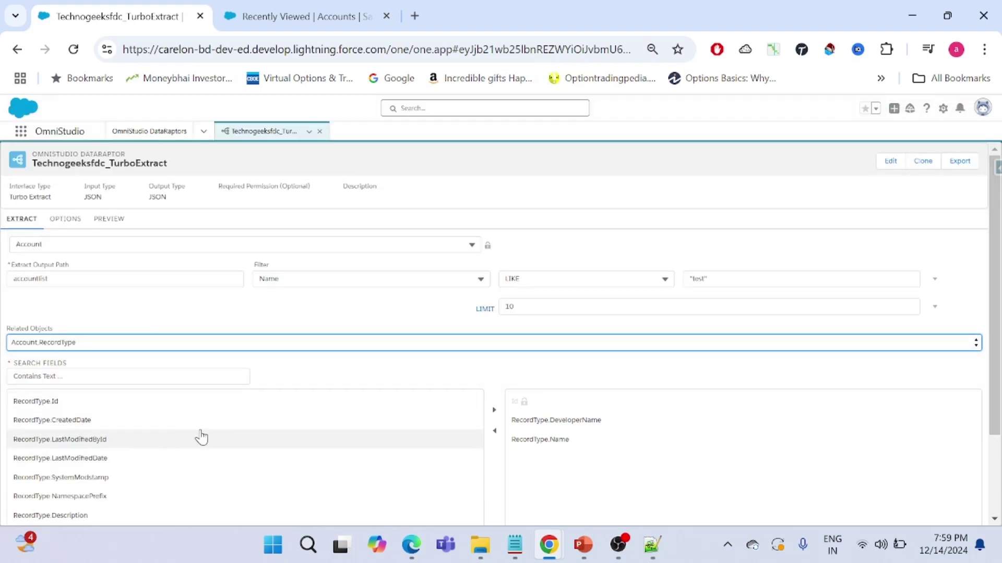
pyautogui.click(222, 347)
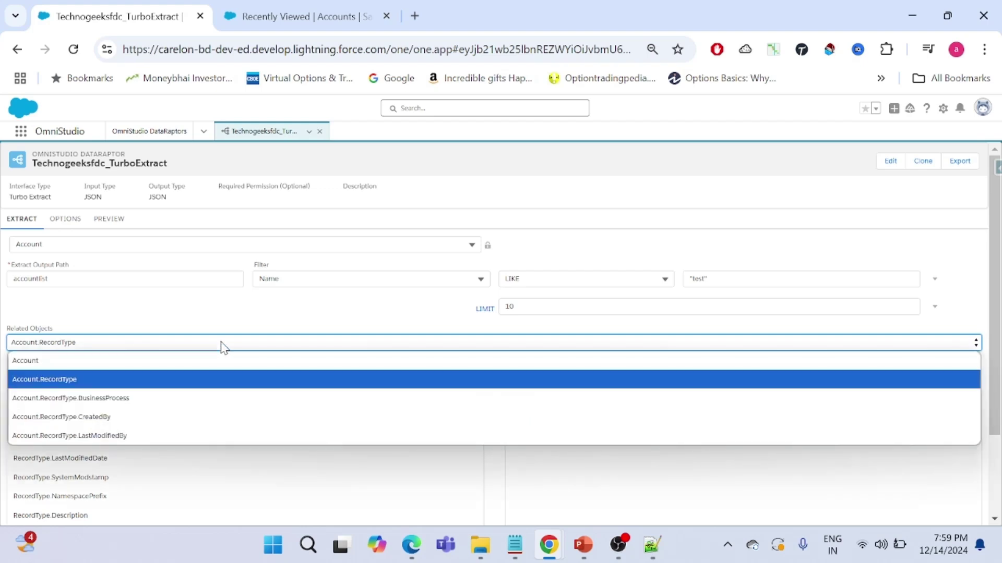
pyautogui.click(47, 361)
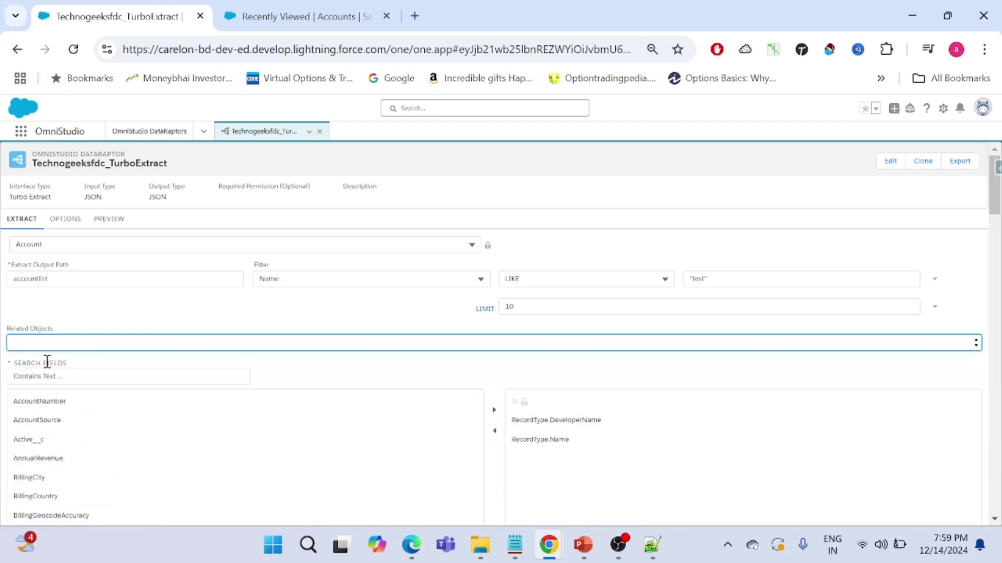
pyautogui.click(78, 346)
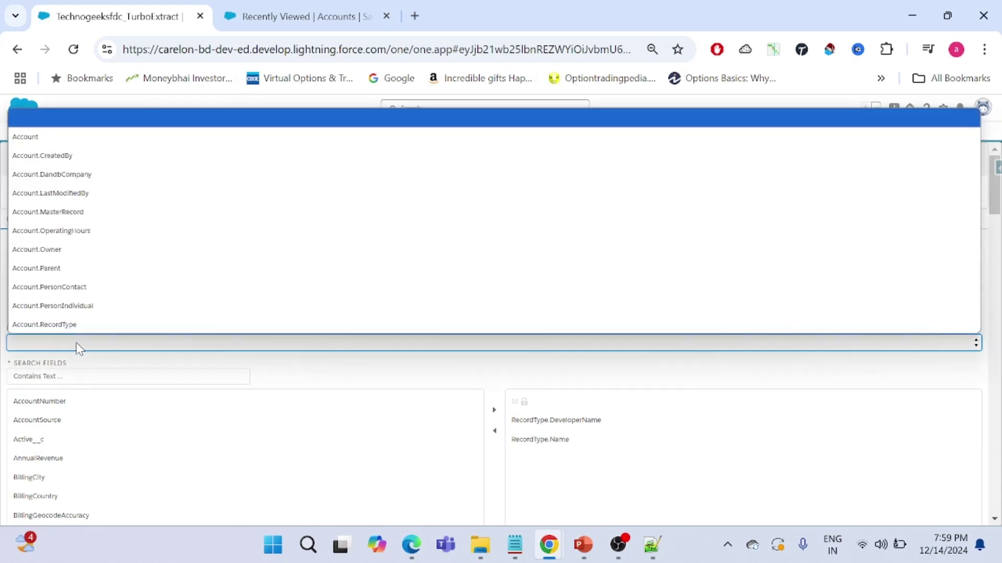
# Search the Account fields for "name" and add Name to the selected fields
pyautogui.click(83, 378)
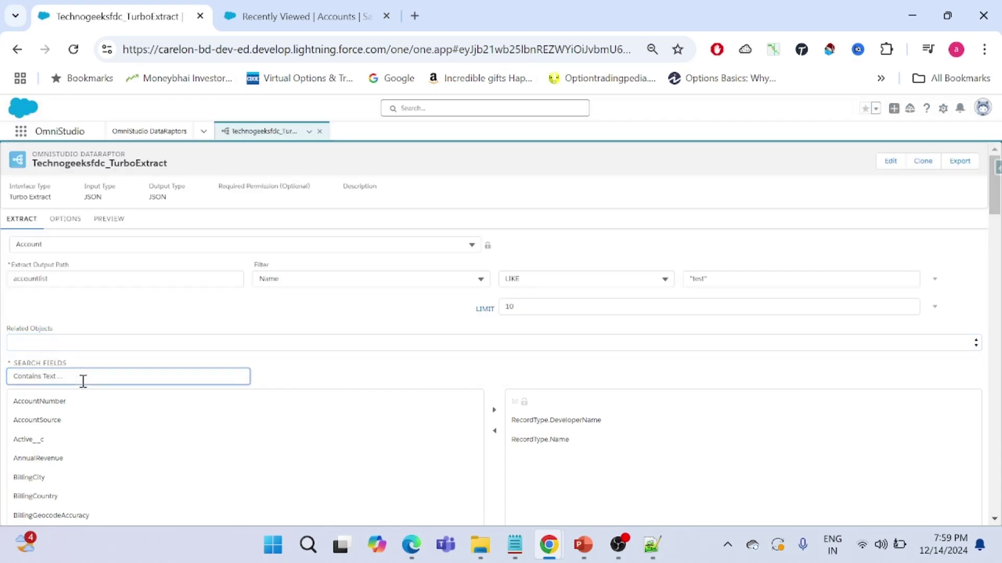
pyautogui.write('name')
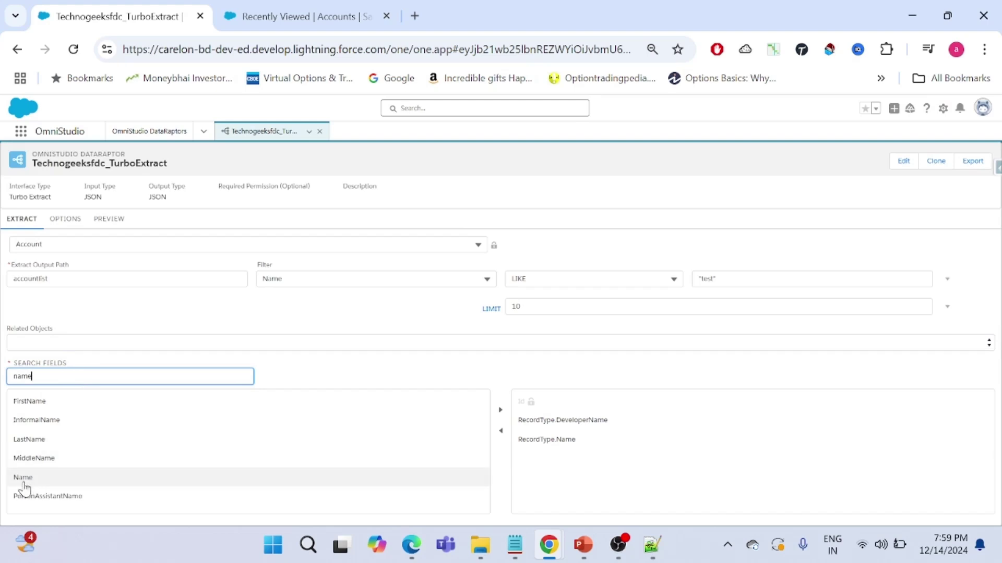
pyautogui.click(24, 483)
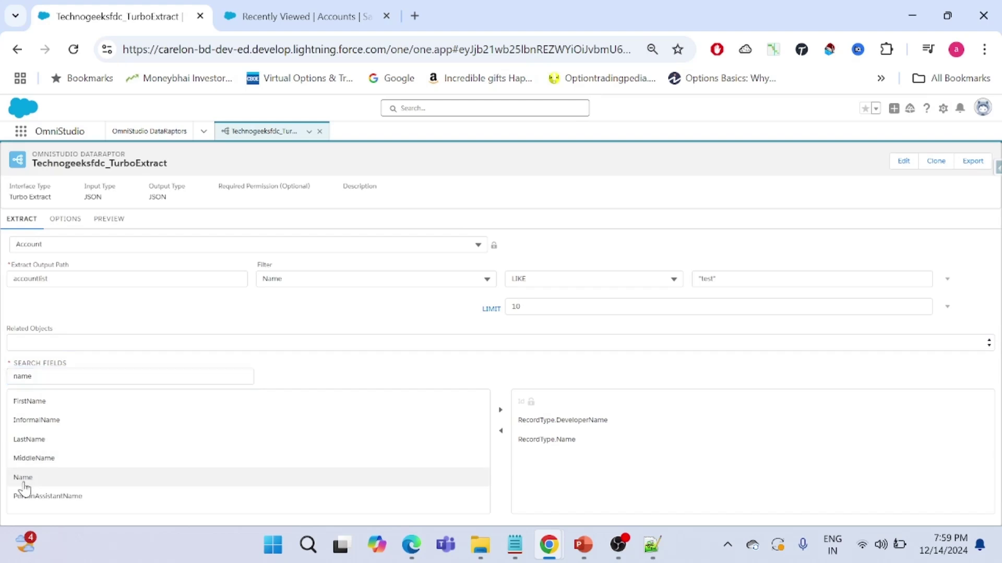
pyautogui.click(332, 478)
pyautogui.click(500, 411)
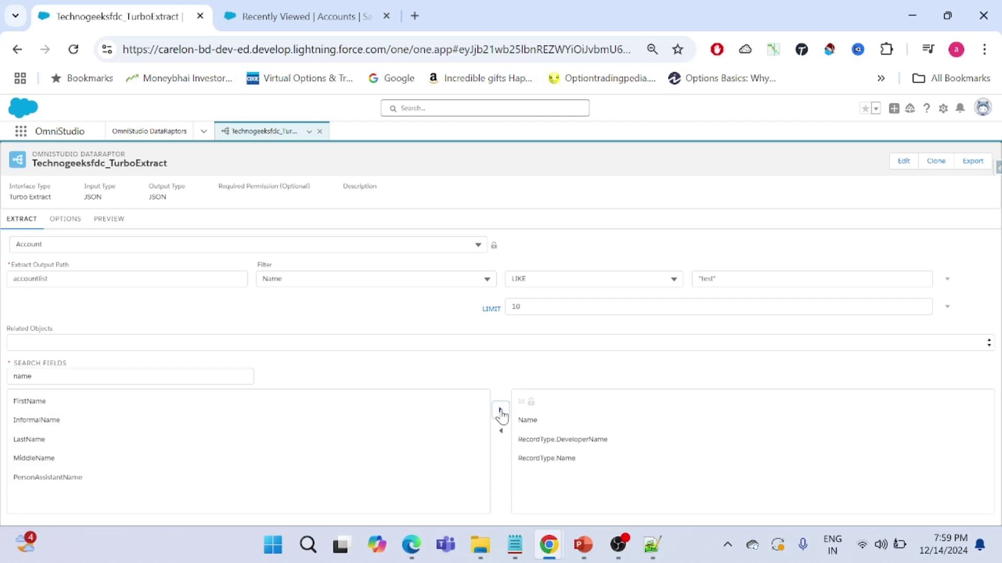
# Search the Account fields for "rating" and add Rating to the selected fields
pyautogui.moveTo(47, 381); pyautogui.dragTo(1, 378)
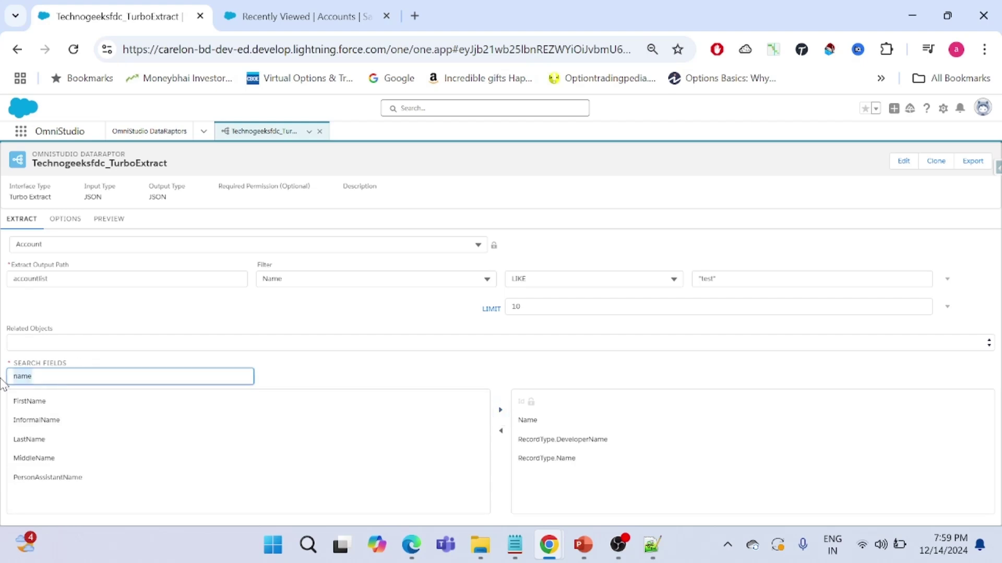
pyautogui.write('rating')
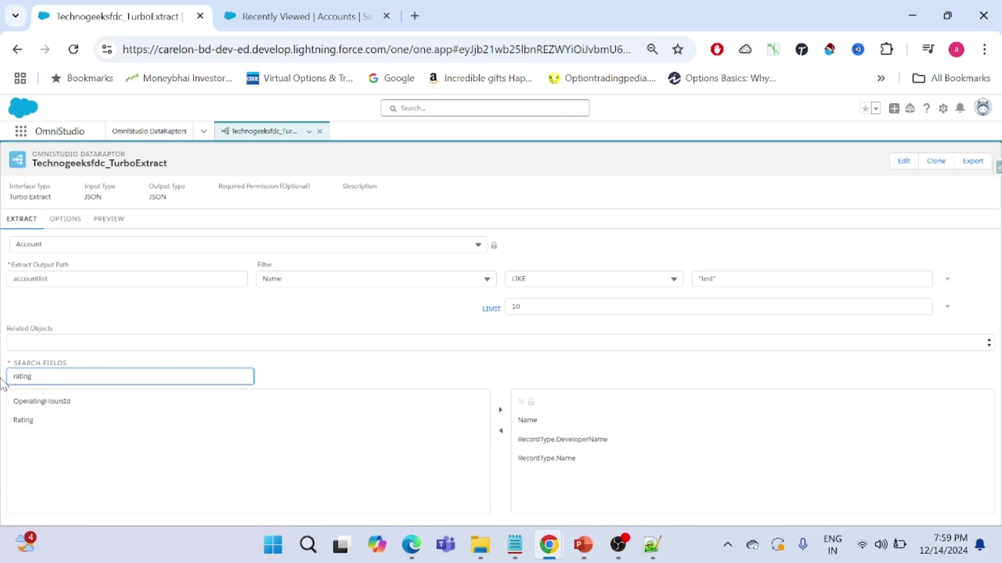
pyautogui.click(26, 423)
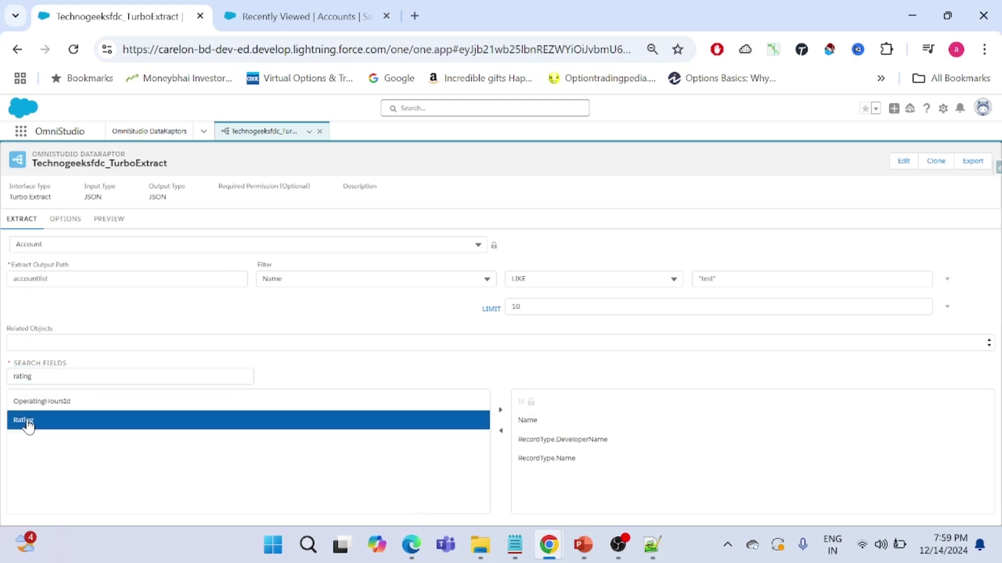
pyautogui.click(499, 412)
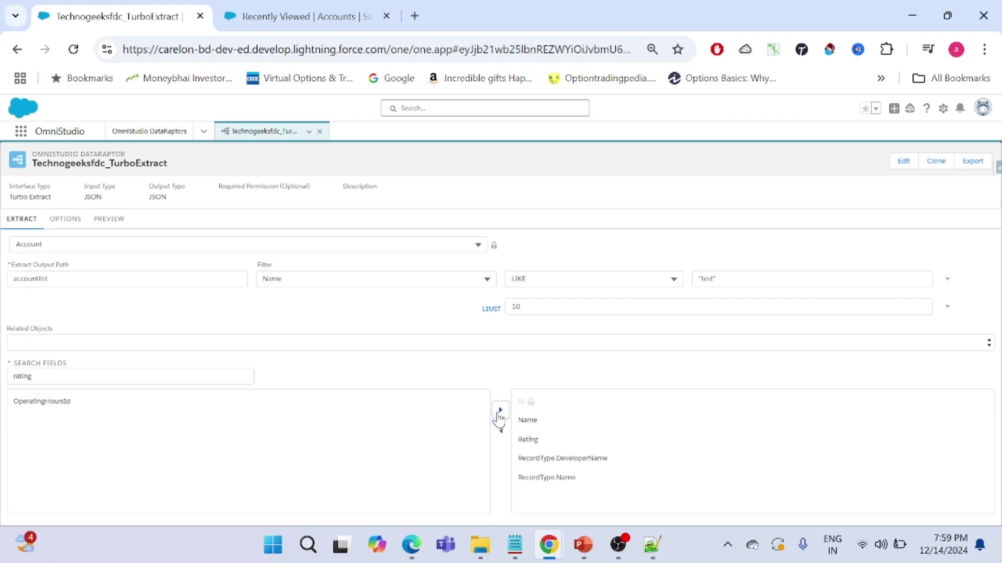
# Choose Account.Owner as the related object, clear the field search, and add Owner.Username to the selected fields
pyautogui.click(53, 345)
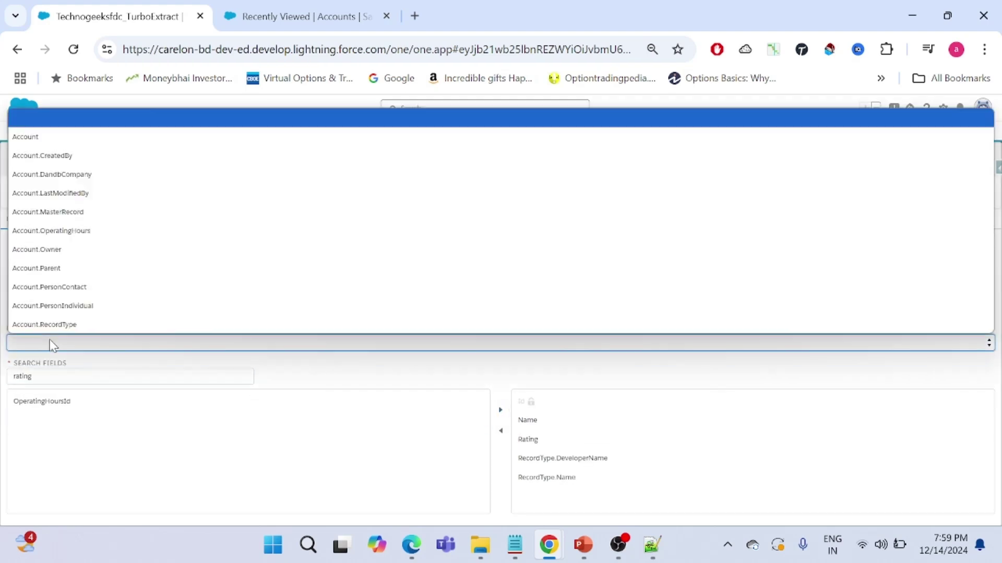
pyautogui.click(55, 255)
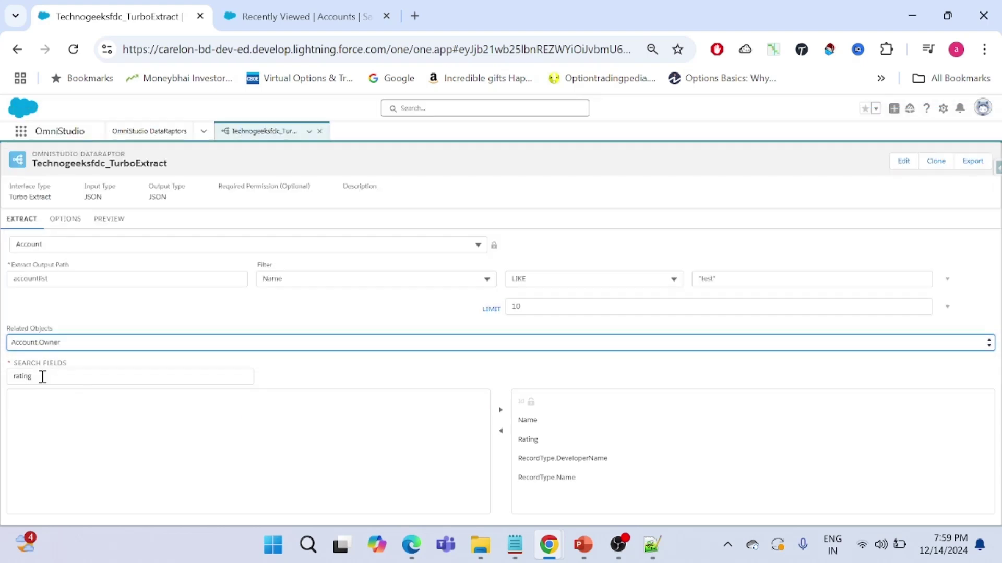
pyautogui.moveTo(41, 377); pyautogui.dragTo(4, 380)
pyautogui.press('BackSpace')
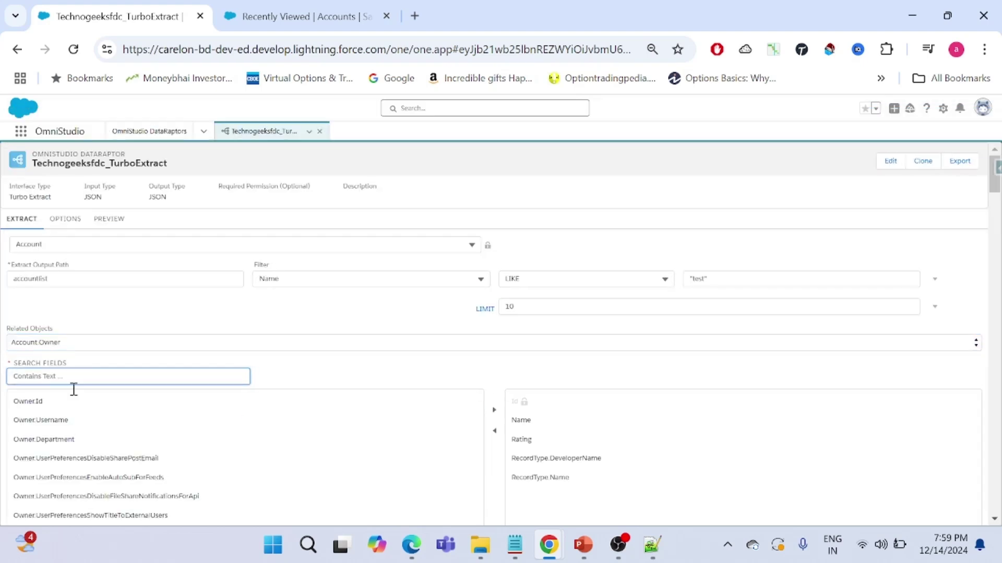
pyautogui.click(66, 425)
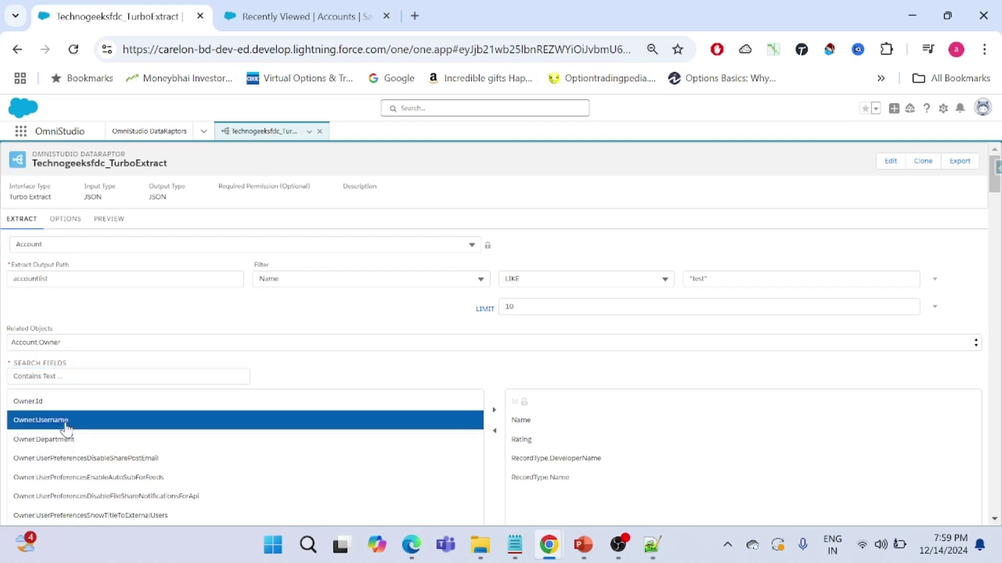
pyautogui.click(493, 412)
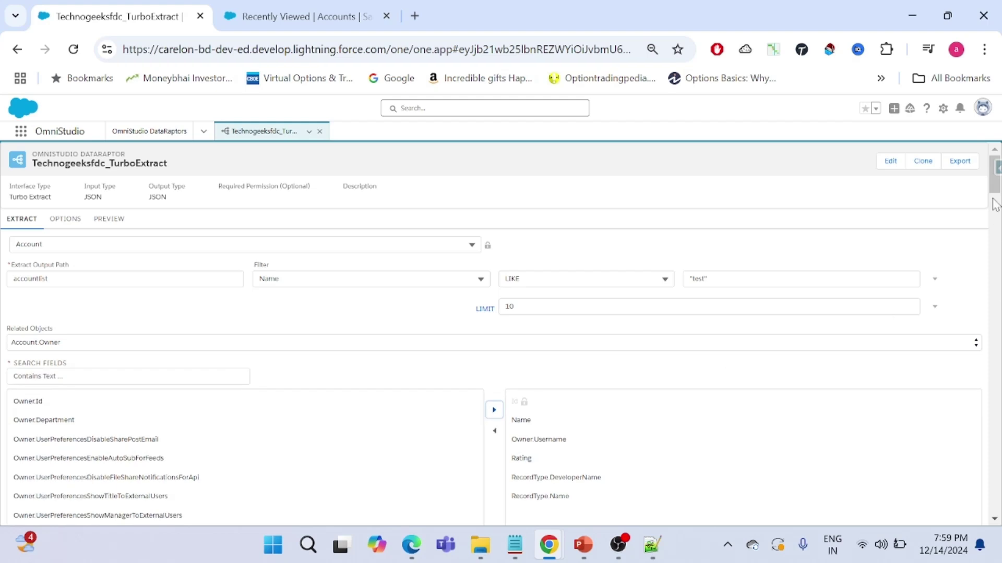
# Review the extract's selected fields and filter, and show the DataRaptor's cache and field-level security options
pyautogui.scroll(-3, 991, 190)
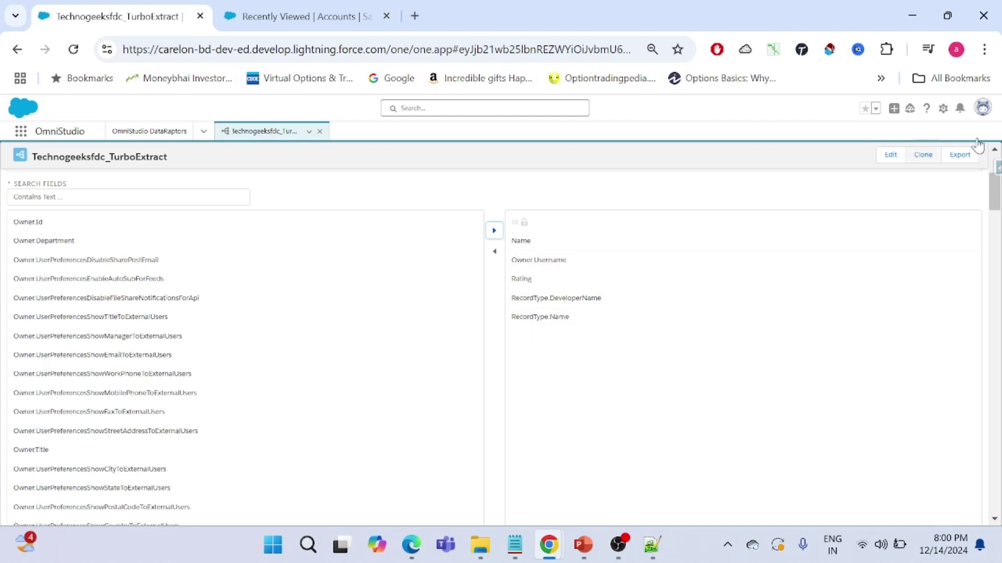
pyautogui.scroll(3, 996, 168)
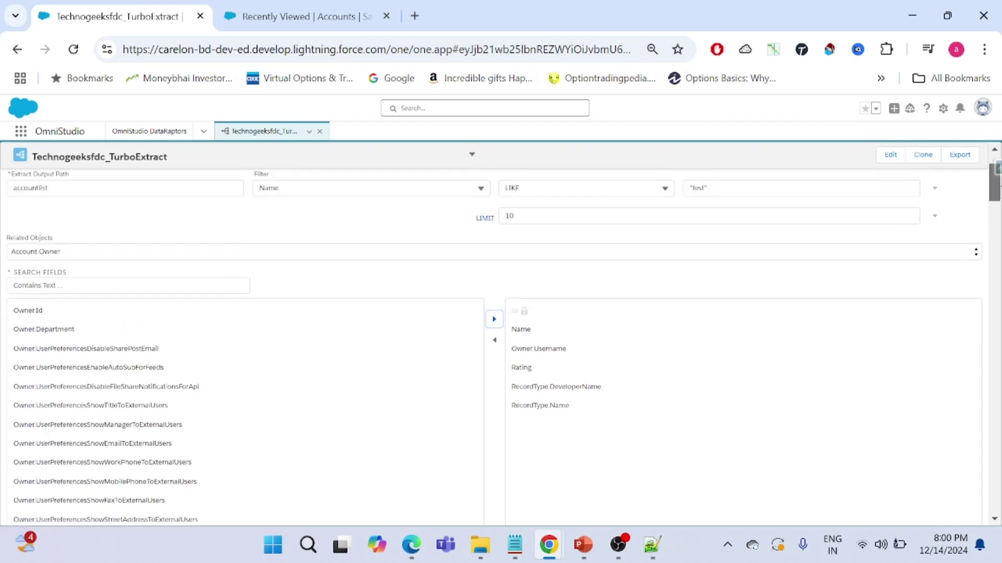
pyautogui.scroll(1, 997, 168)
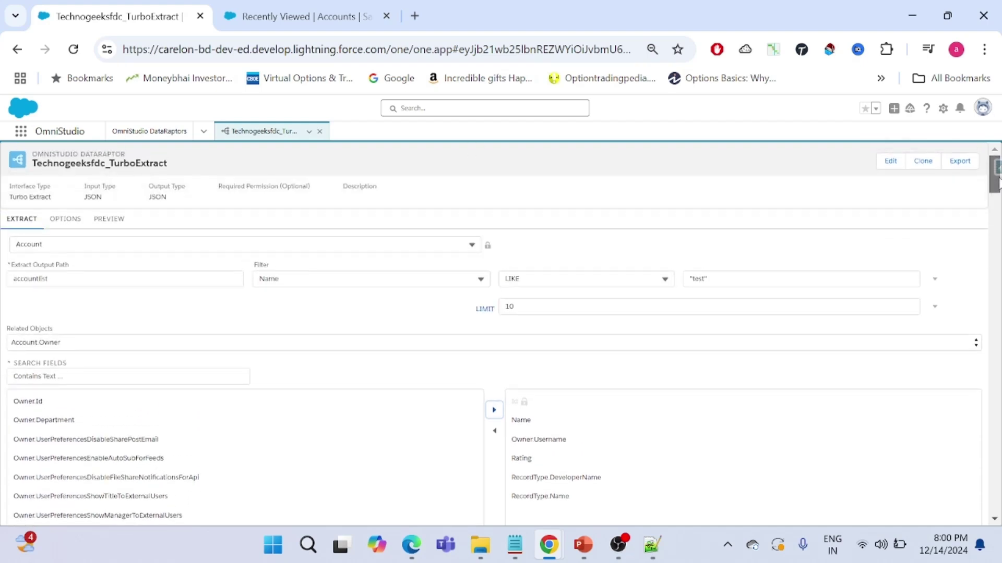
pyautogui.moveTo(997, 175); pyautogui.dragTo(999, 91)
pyautogui.click(58, 222)
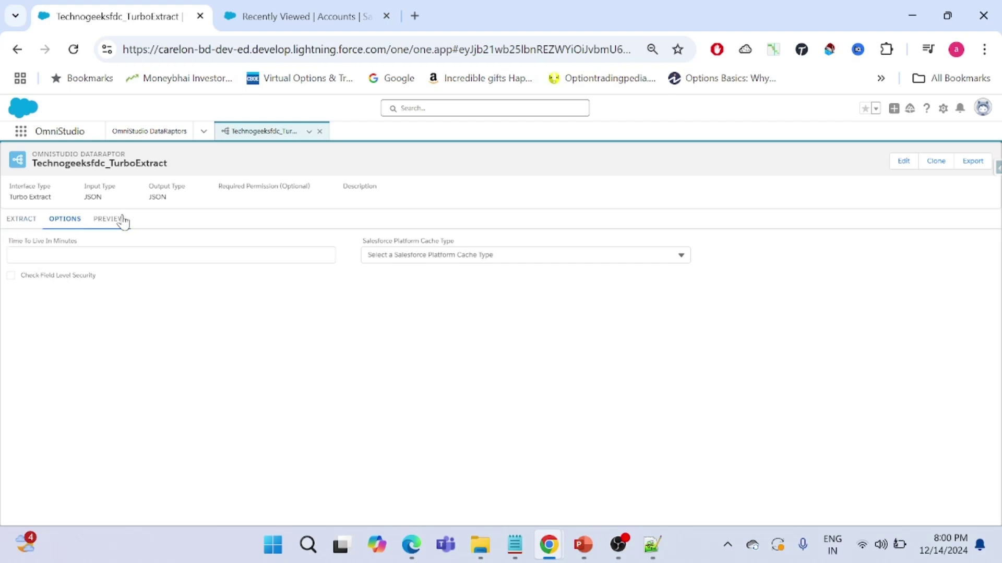
# Execute the Turbo Extract in the preview without any input parameters
pyautogui.click(100, 222)
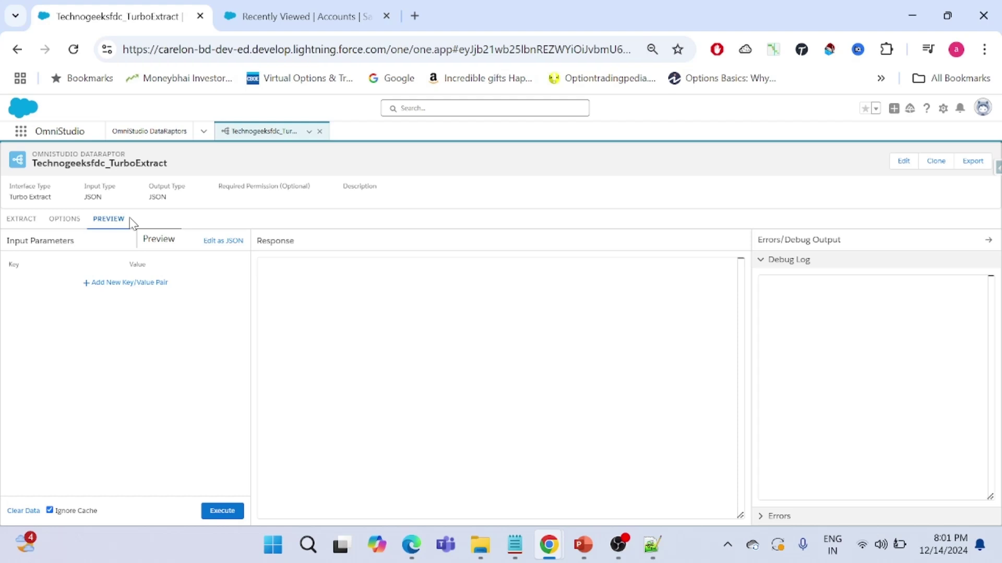
pyautogui.click(65, 220)
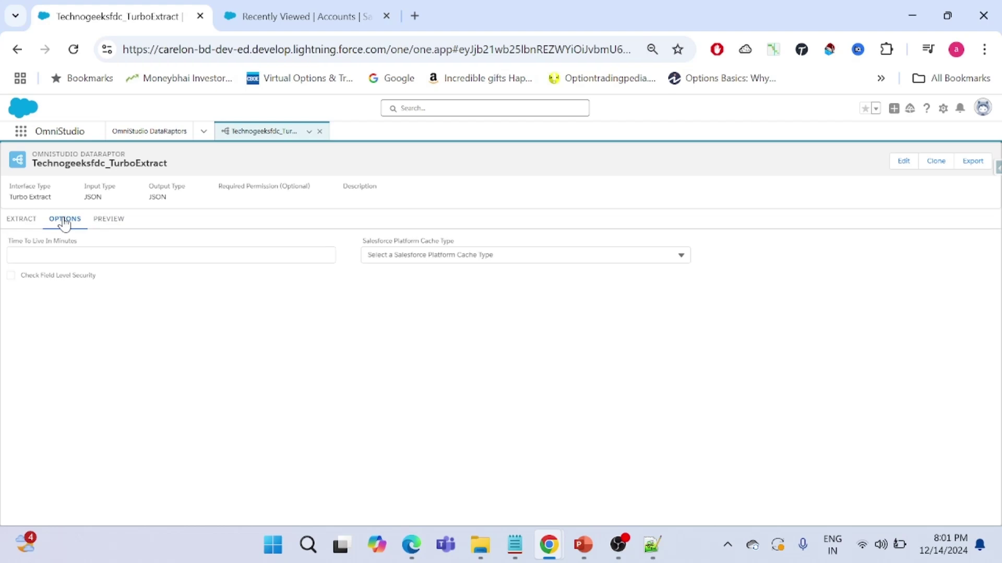
pyautogui.click(109, 220)
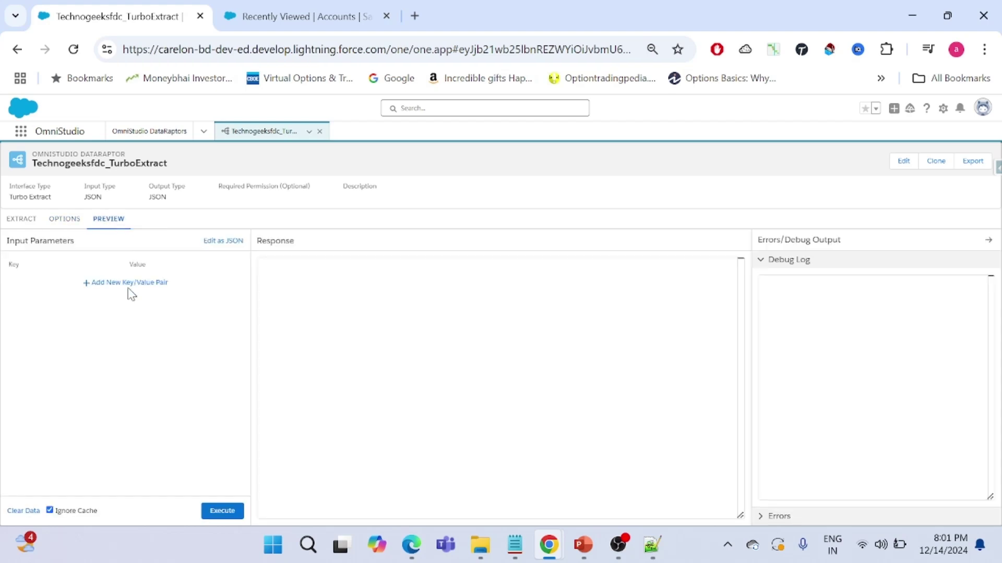
pyautogui.click(223, 514)
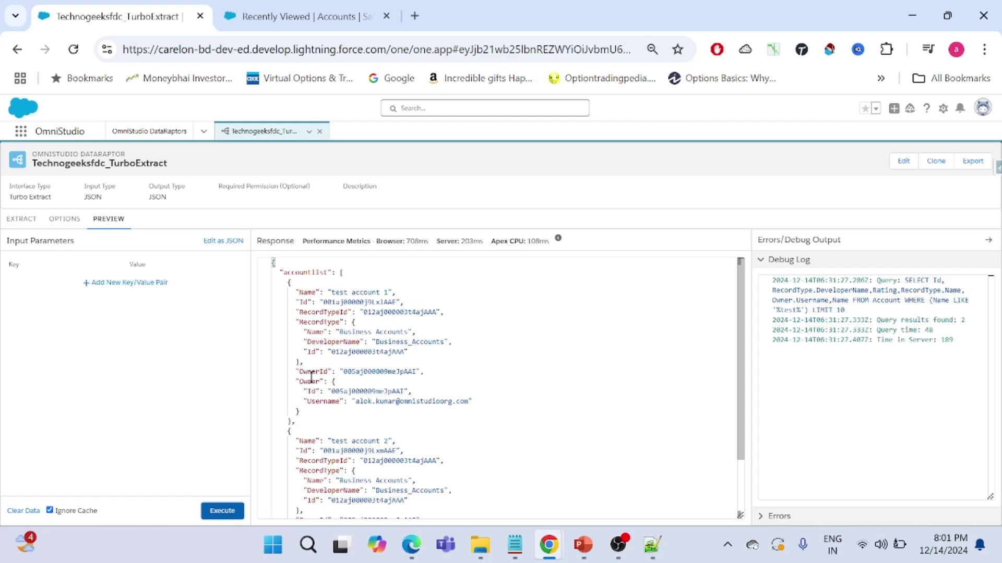
# Compare the accountlist node in the preview response with the extract output path and examine the returned account records
pyautogui.doubleClick(298, 272)
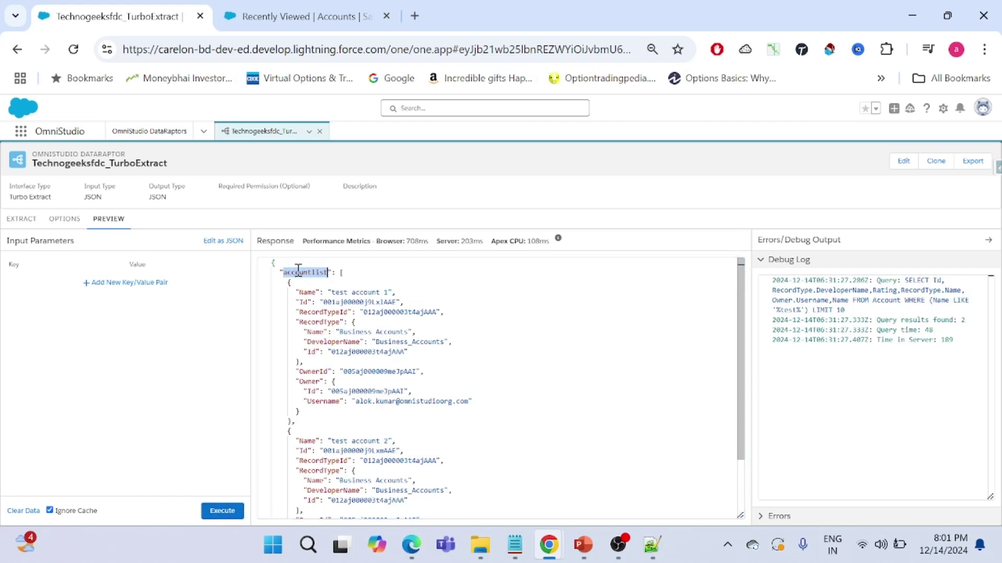
pyautogui.click(19, 221)
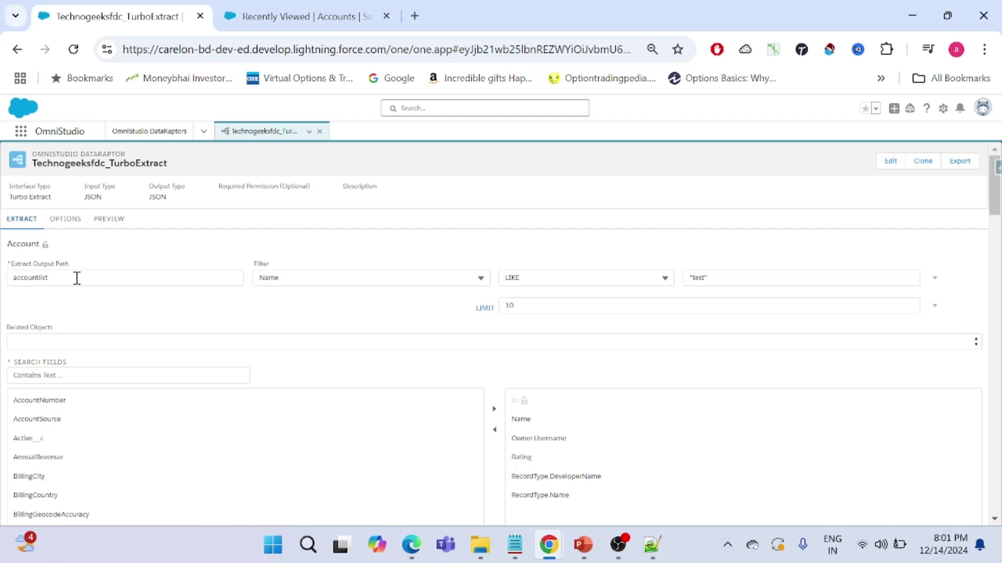
pyautogui.click(107, 219)
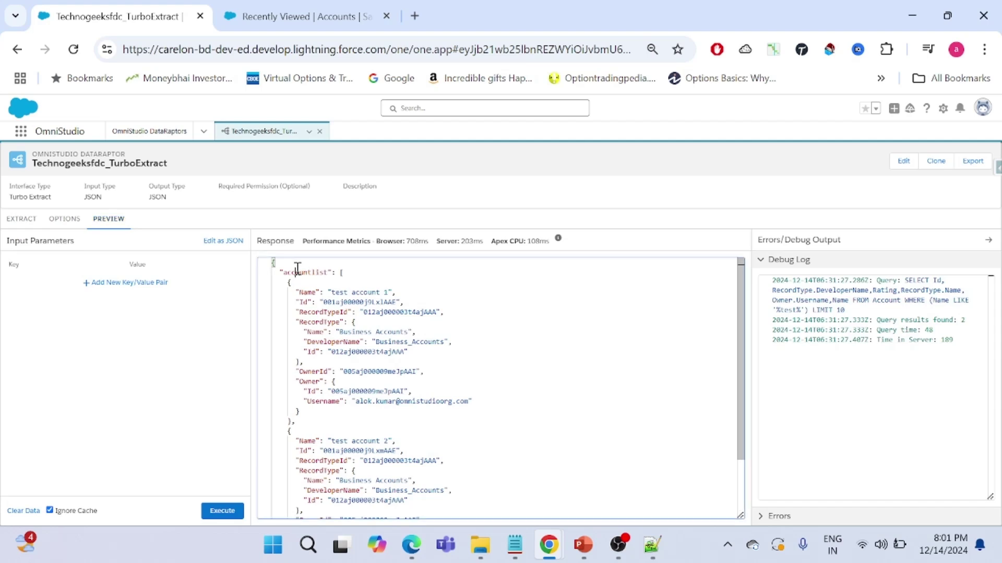
pyautogui.doubleClick(295, 271)
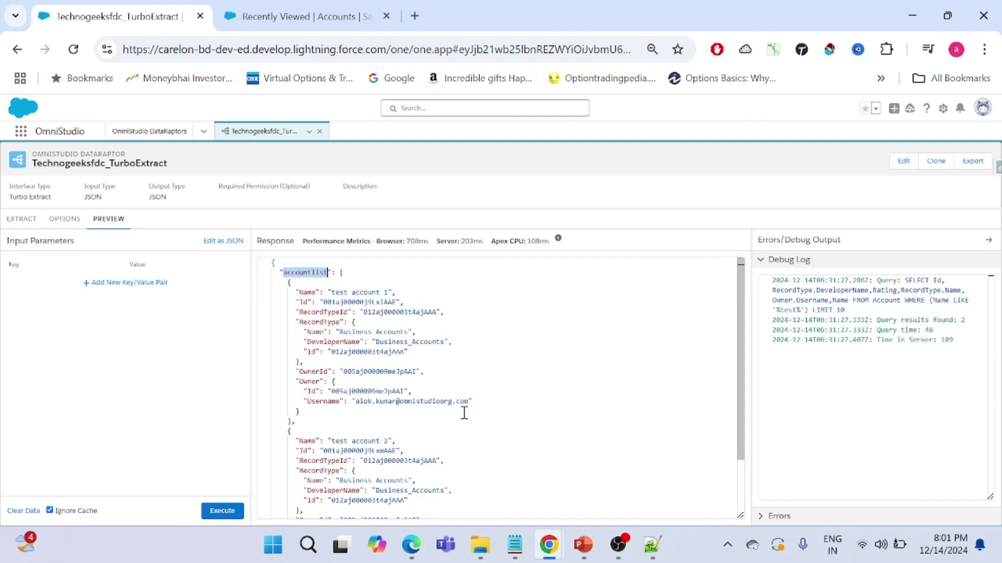
pyautogui.moveTo(740, 296); pyautogui.dragTo(744, 391)
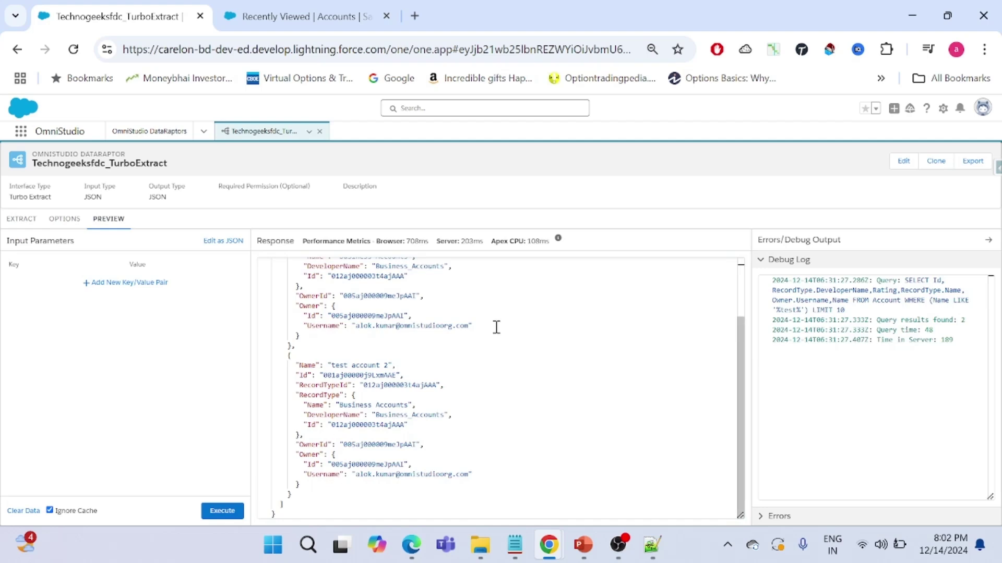
pyautogui.moveTo(740, 392); pyautogui.dragTo(739, 316)
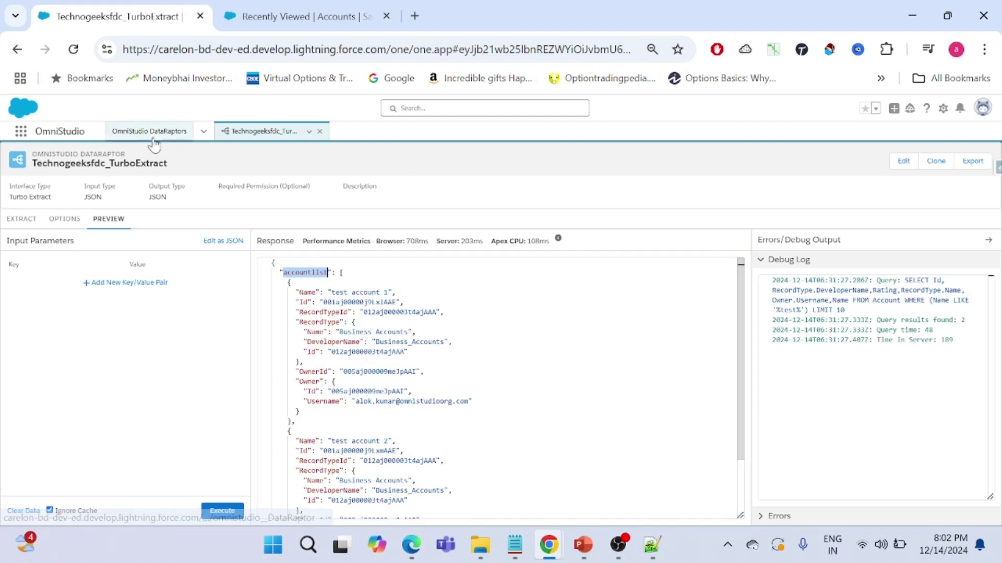
# Replace the Account Name LIKE filter's fixed value with the input parameter accname
pyautogui.click(16, 220)
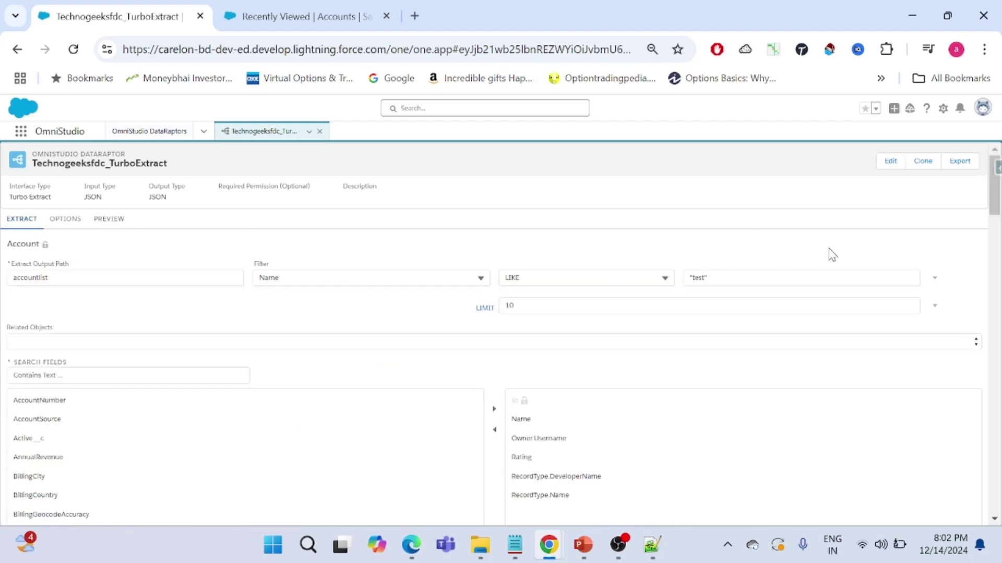
pyautogui.click(728, 278)
pyautogui.moveTo(728, 277); pyautogui.dragTo(684, 278)
pyautogui.press('BackSpace')
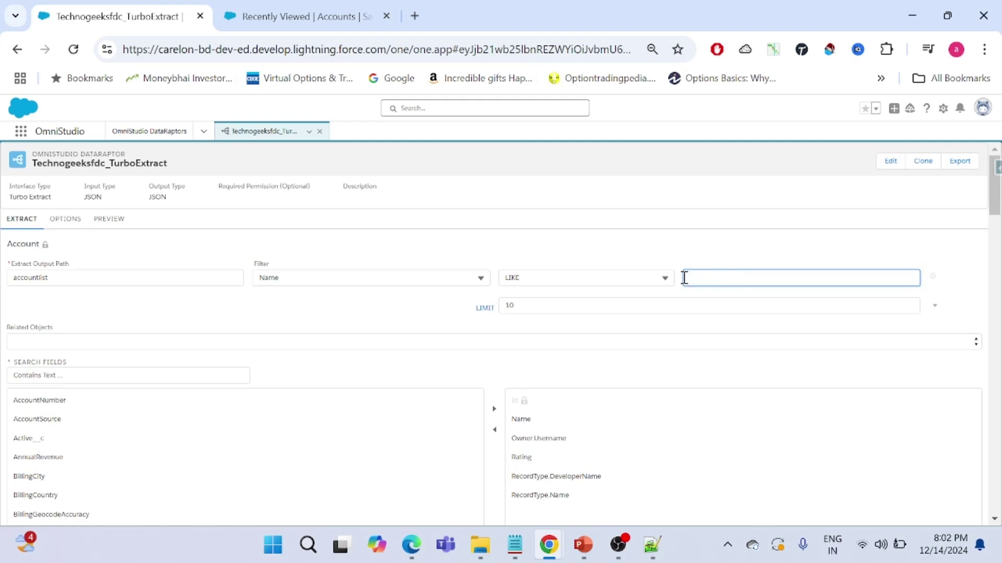
pyautogui.write('accname')
pyautogui.click(636, 249)
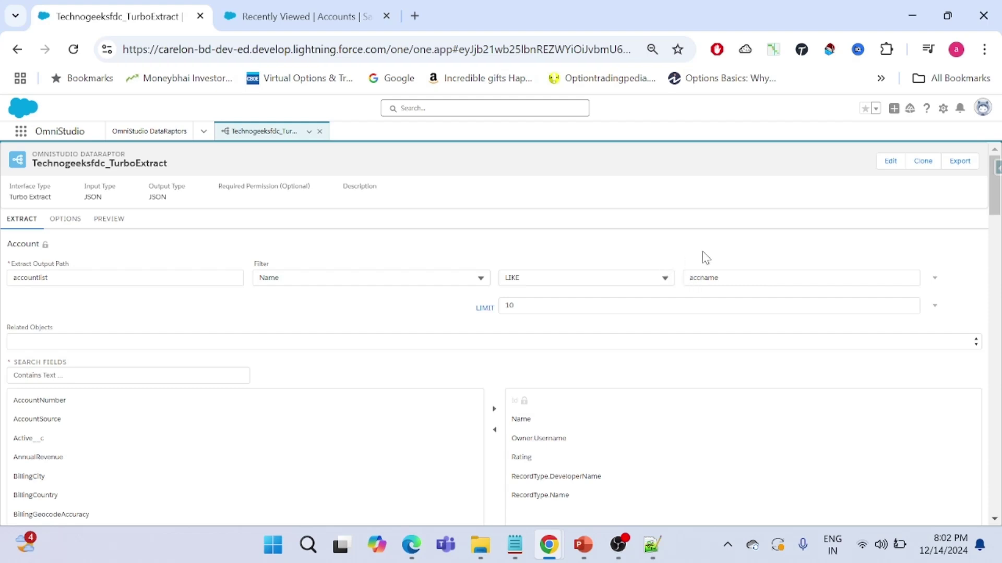
pyautogui.doubleClick(710, 283)
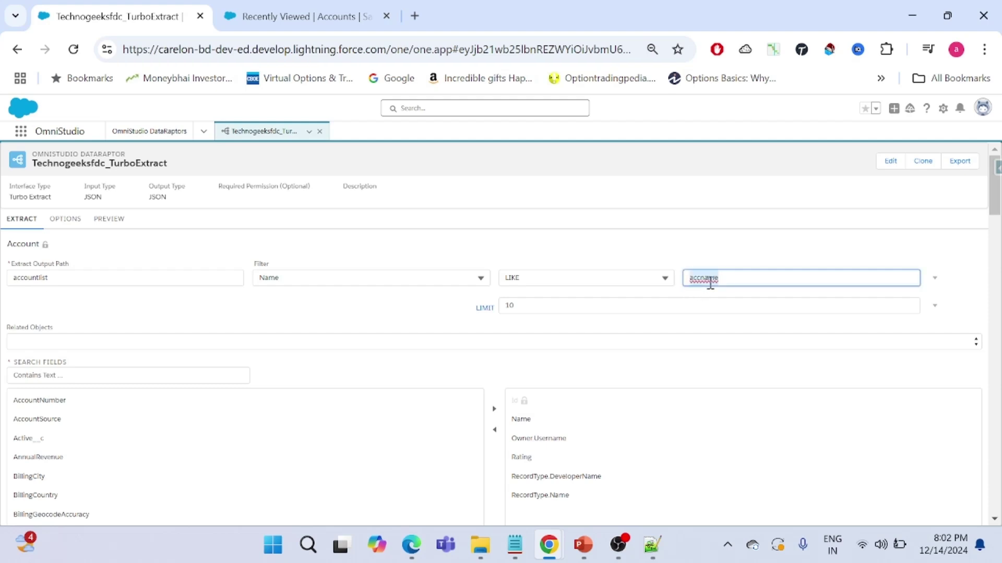
# Add a preview input parameter with key accname and a person's first name as its value, and execute the extract
pyautogui.click(115, 222)
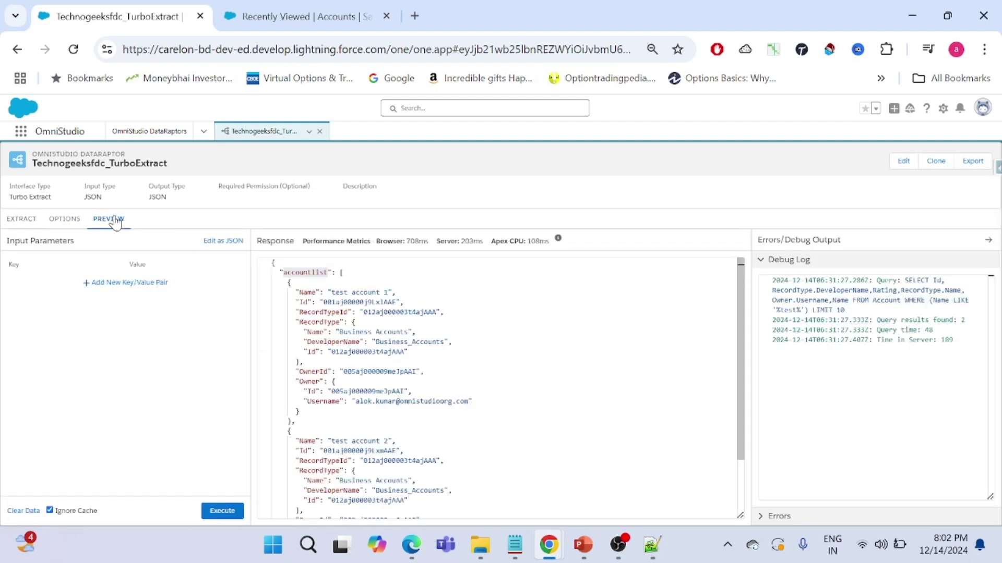
pyautogui.click(120, 285)
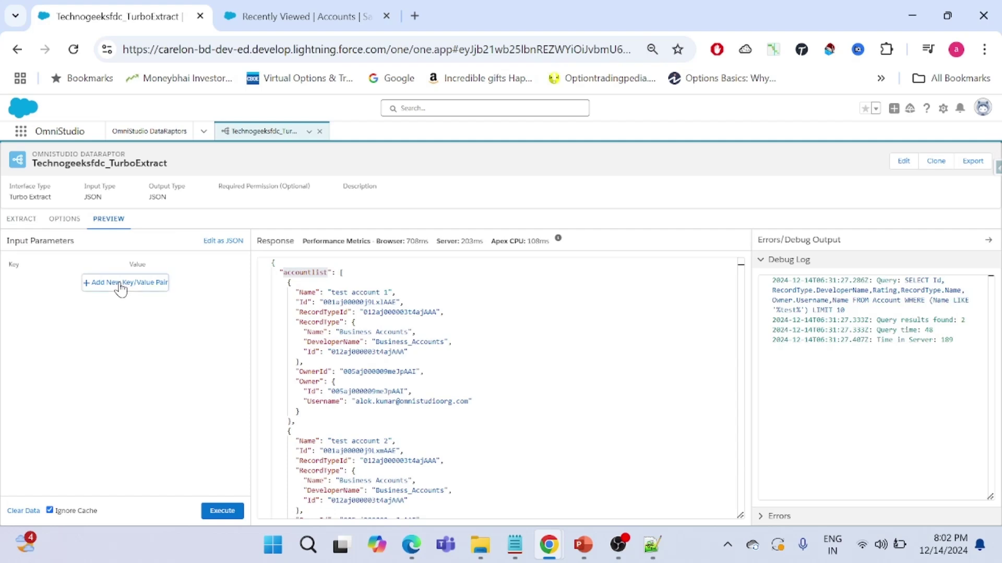
pyautogui.click(32, 276)
pyautogui.write('accname')
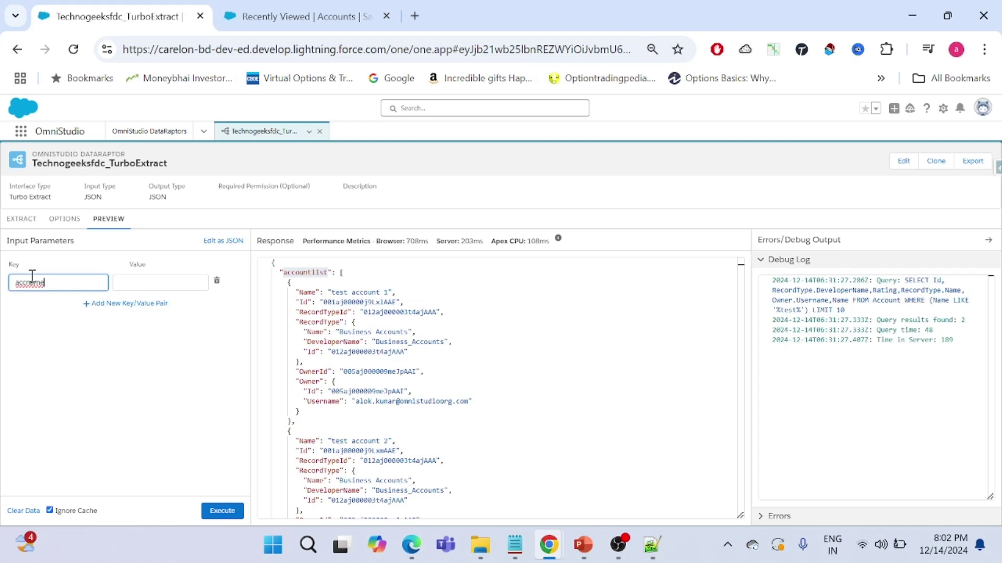
pyautogui.click(172, 287)
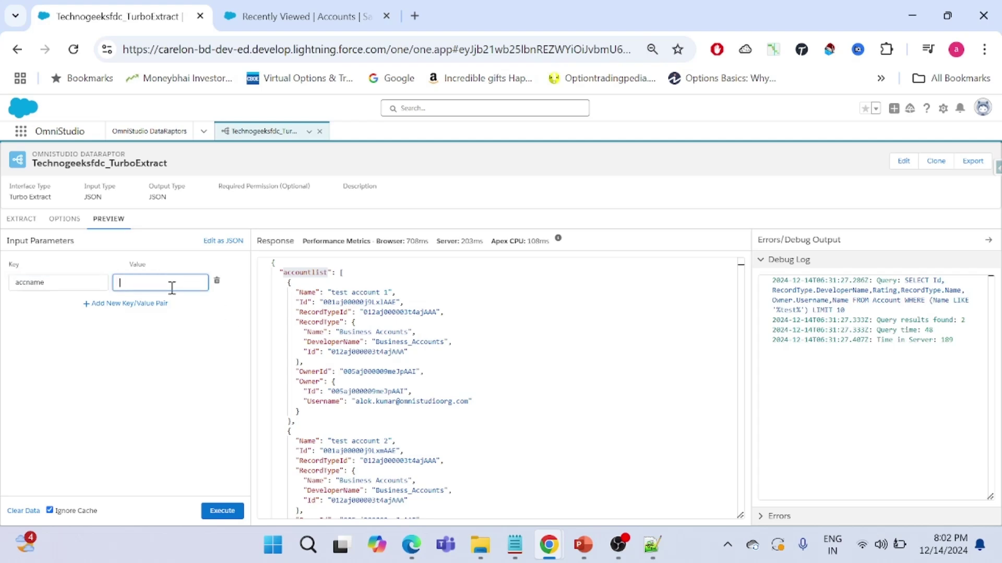
pyautogui.write('alok')
pyautogui.click(222, 512)
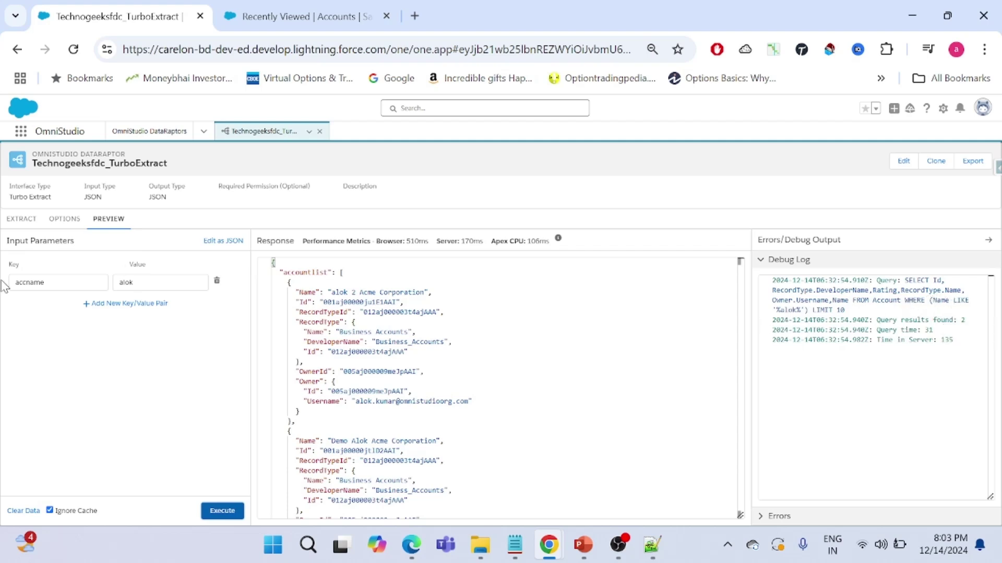
# Compare the accname filter value in the extract definition with the preview's input parameter key and response
pyautogui.click(15, 219)
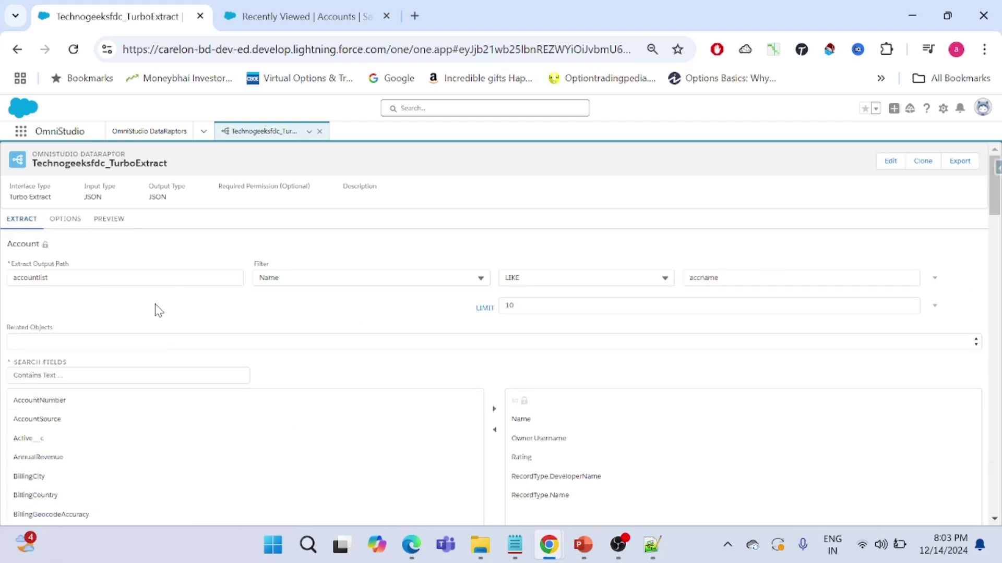
pyautogui.click(107, 219)
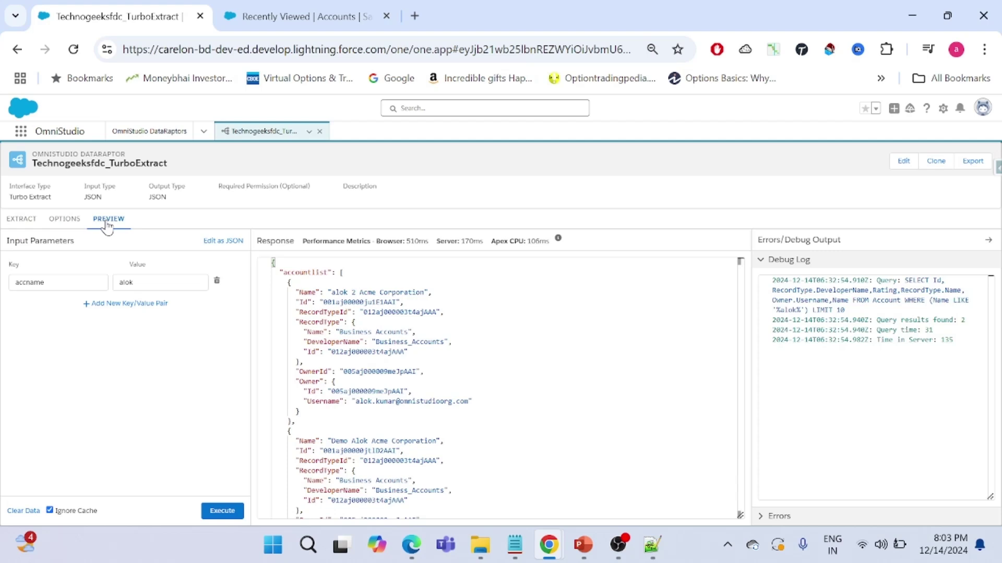
pyautogui.click(20, 221)
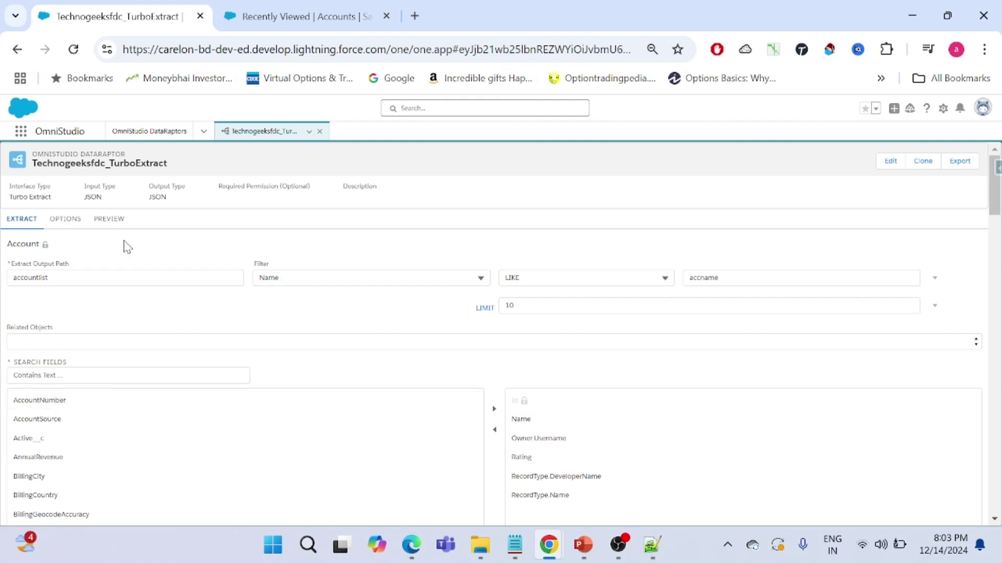
pyautogui.click(109, 219)
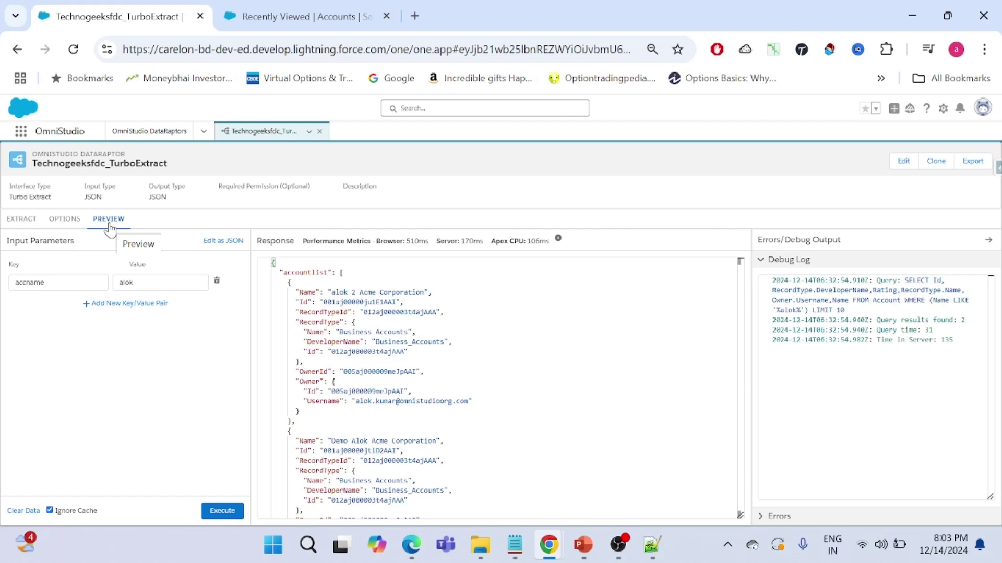
pyautogui.click(55, 282)
pyautogui.click(16, 221)
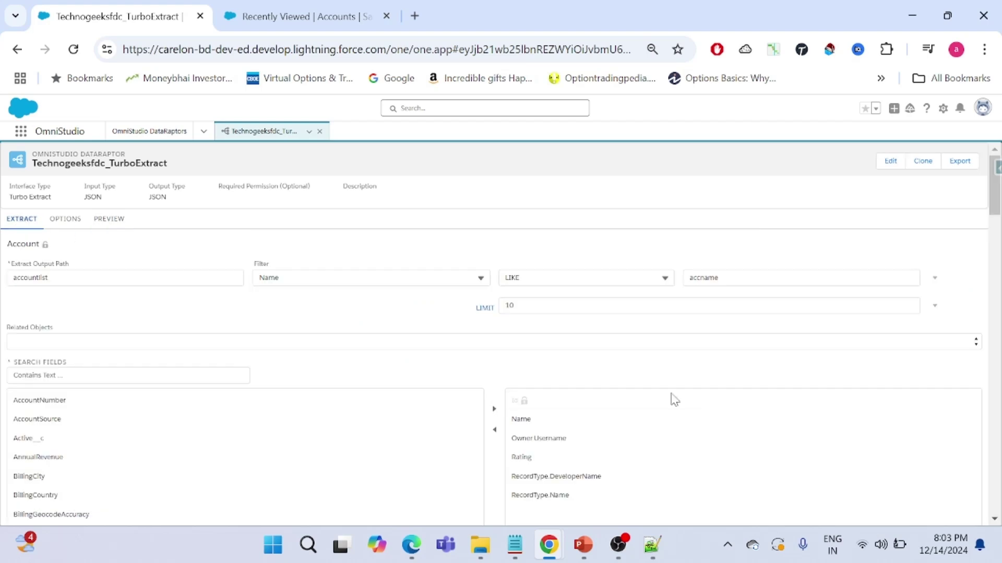
pyautogui.doubleClick(693, 276)
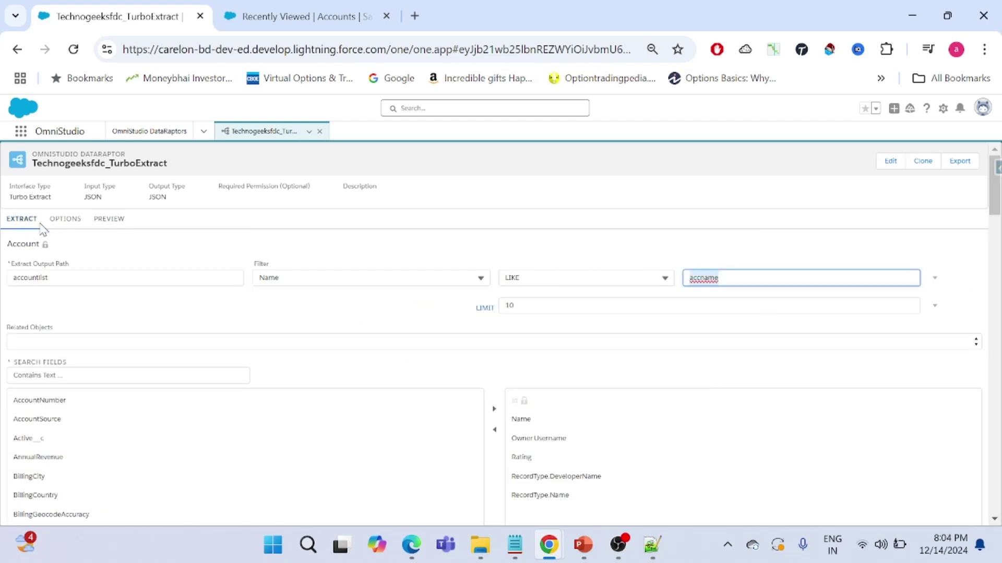
pyautogui.click(110, 220)
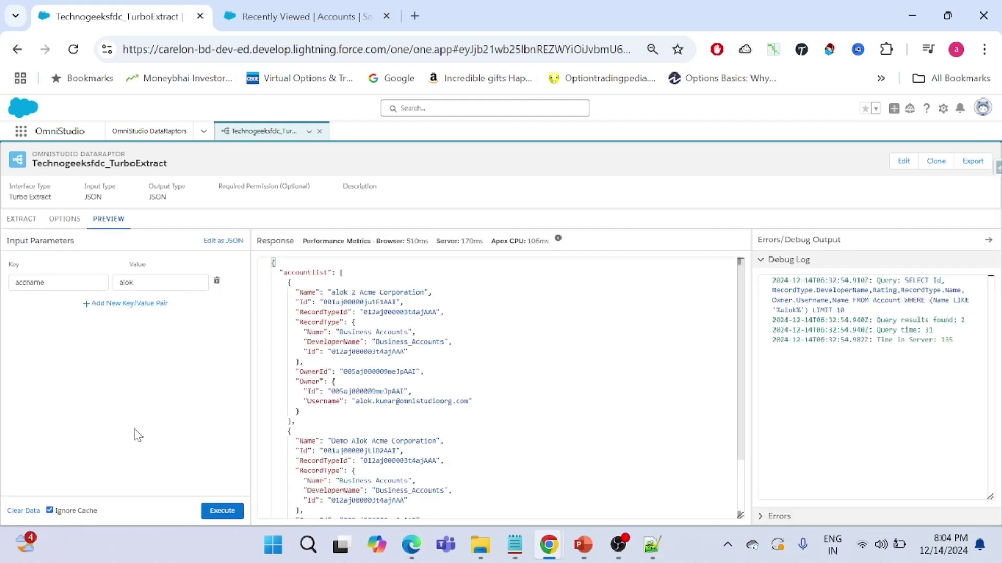